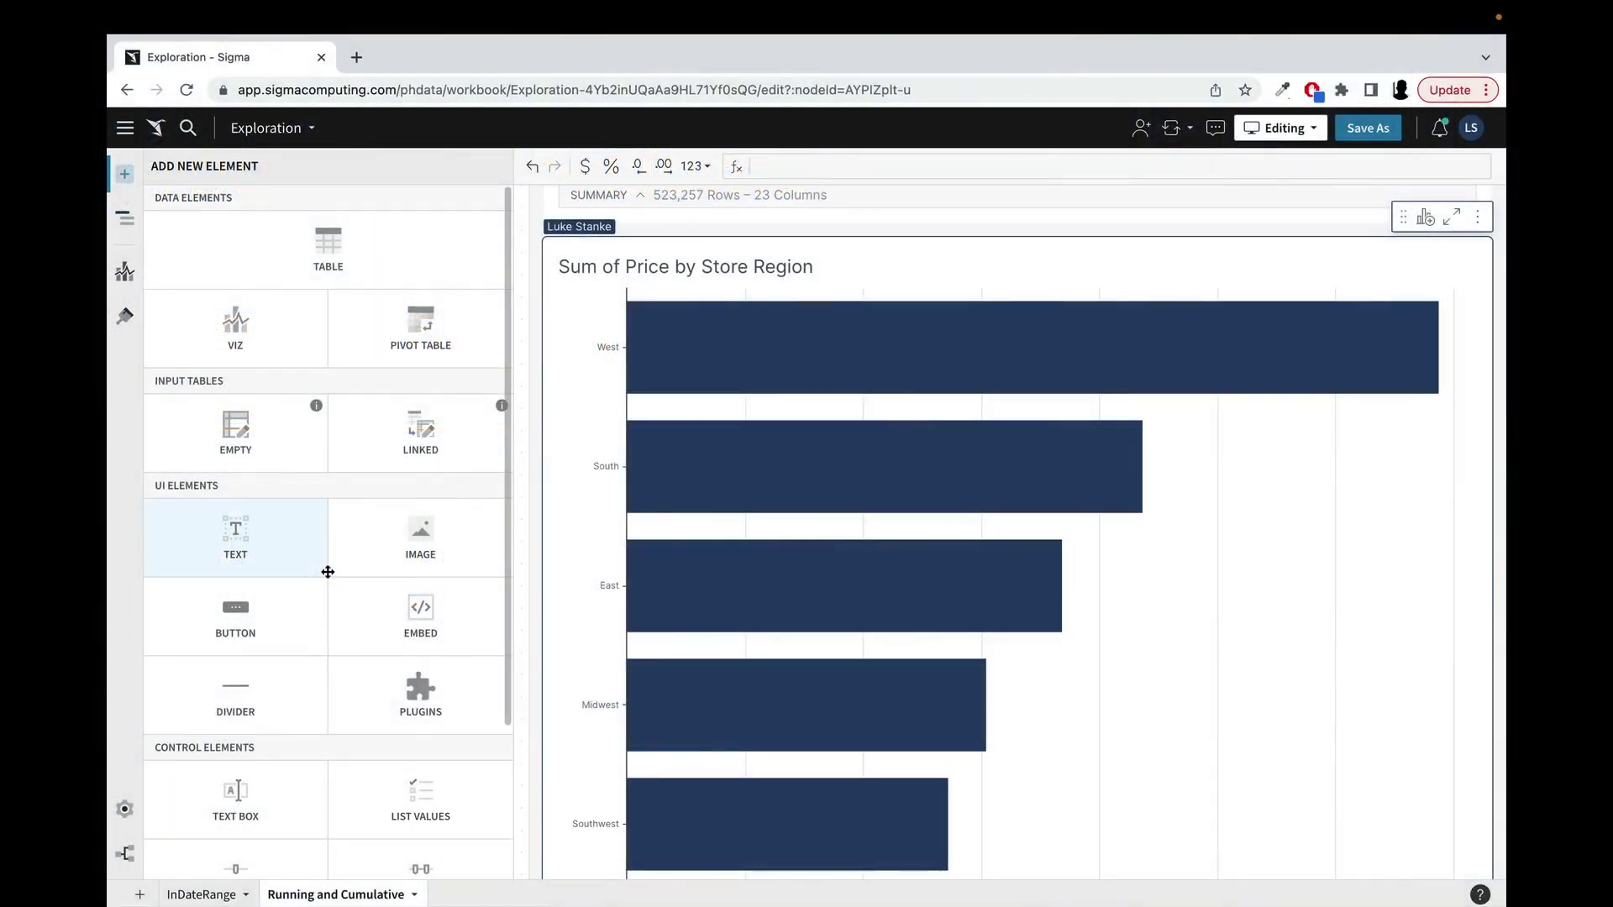
Step: Place a new Drill Down control above the Sum of Price chart, sourced from PLUGS_ELECTRONICS_HANDS_ON_LAB_DATA
{"action": "scroll", "coordinate": [327, 572], "scroll_direction": "down", "scroll_amount": 3}
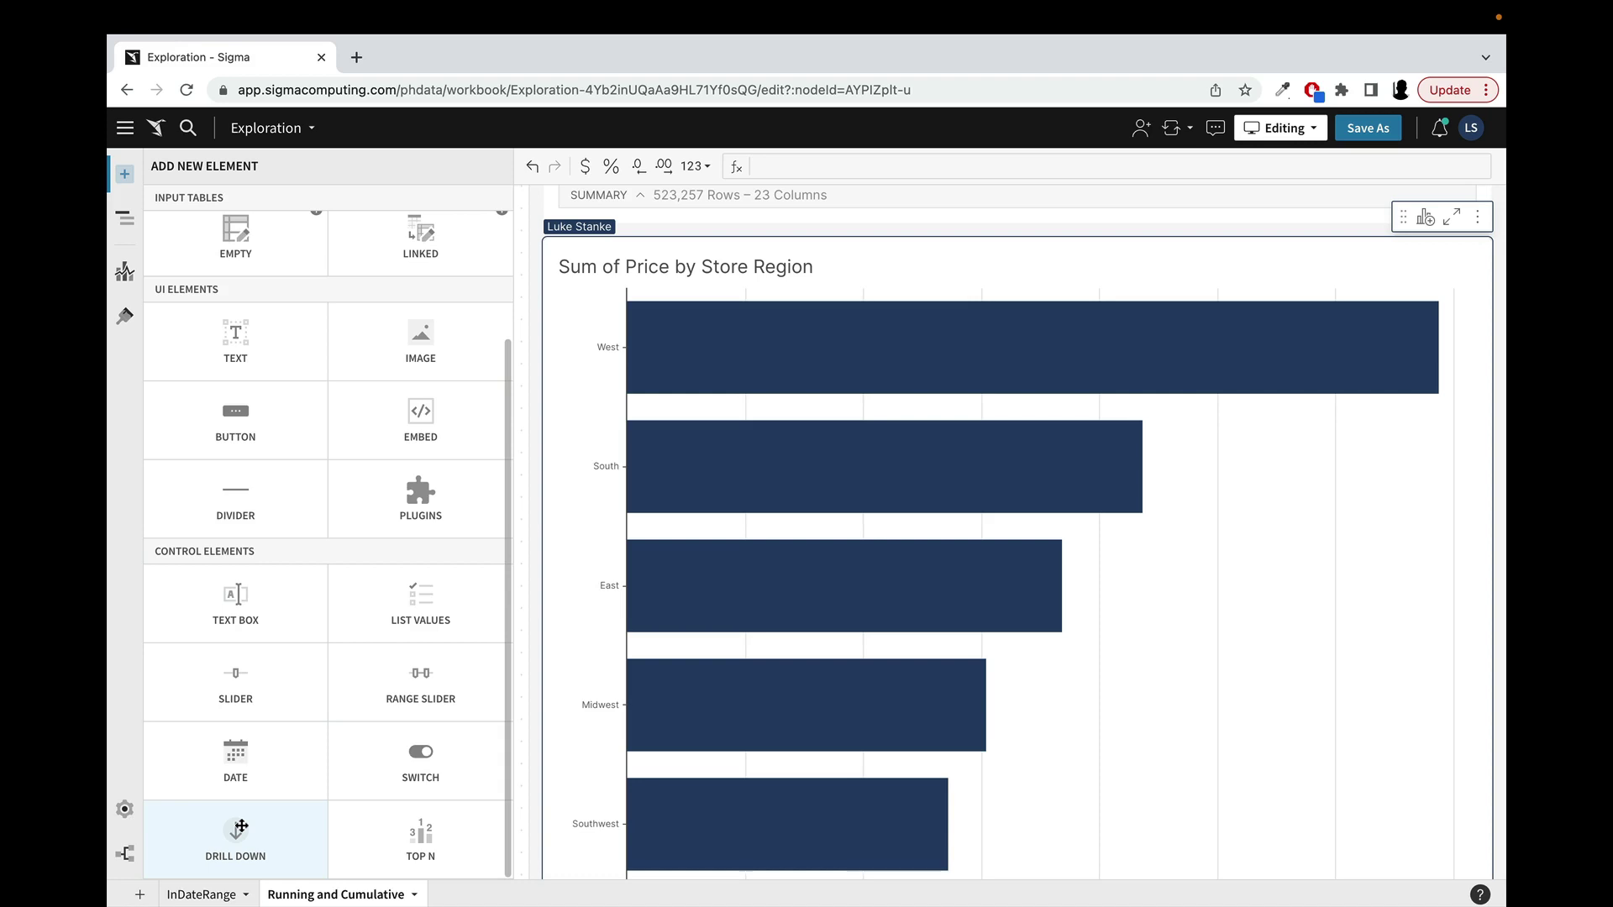
{"action": "left_click", "coordinate": [240, 828]}
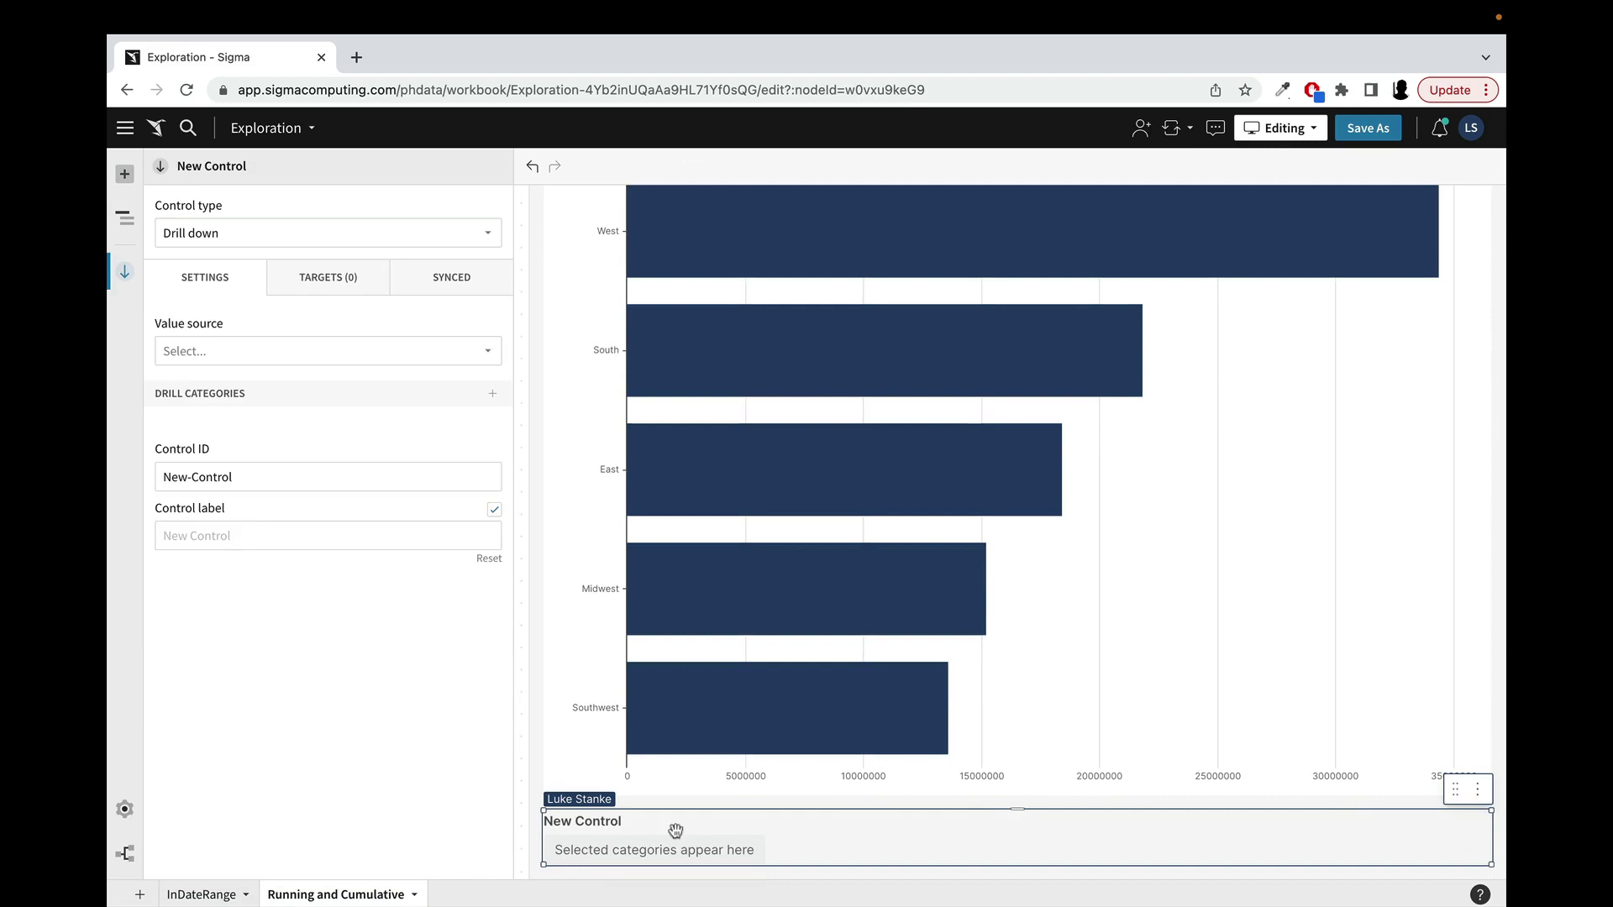
{"action": "mouse_move", "coordinate": [730, 829]}
{"action": "left_mouse_down"}
{"action": "mouse_move", "coordinate": [767, 244]}
{"action": "mouse_move", "coordinate": [749, 787]}
{"action": "mouse_move", "coordinate": [730, 249]}
{"action": "mouse_move", "coordinate": [708, 312]}
{"action": "left_mouse_up"}
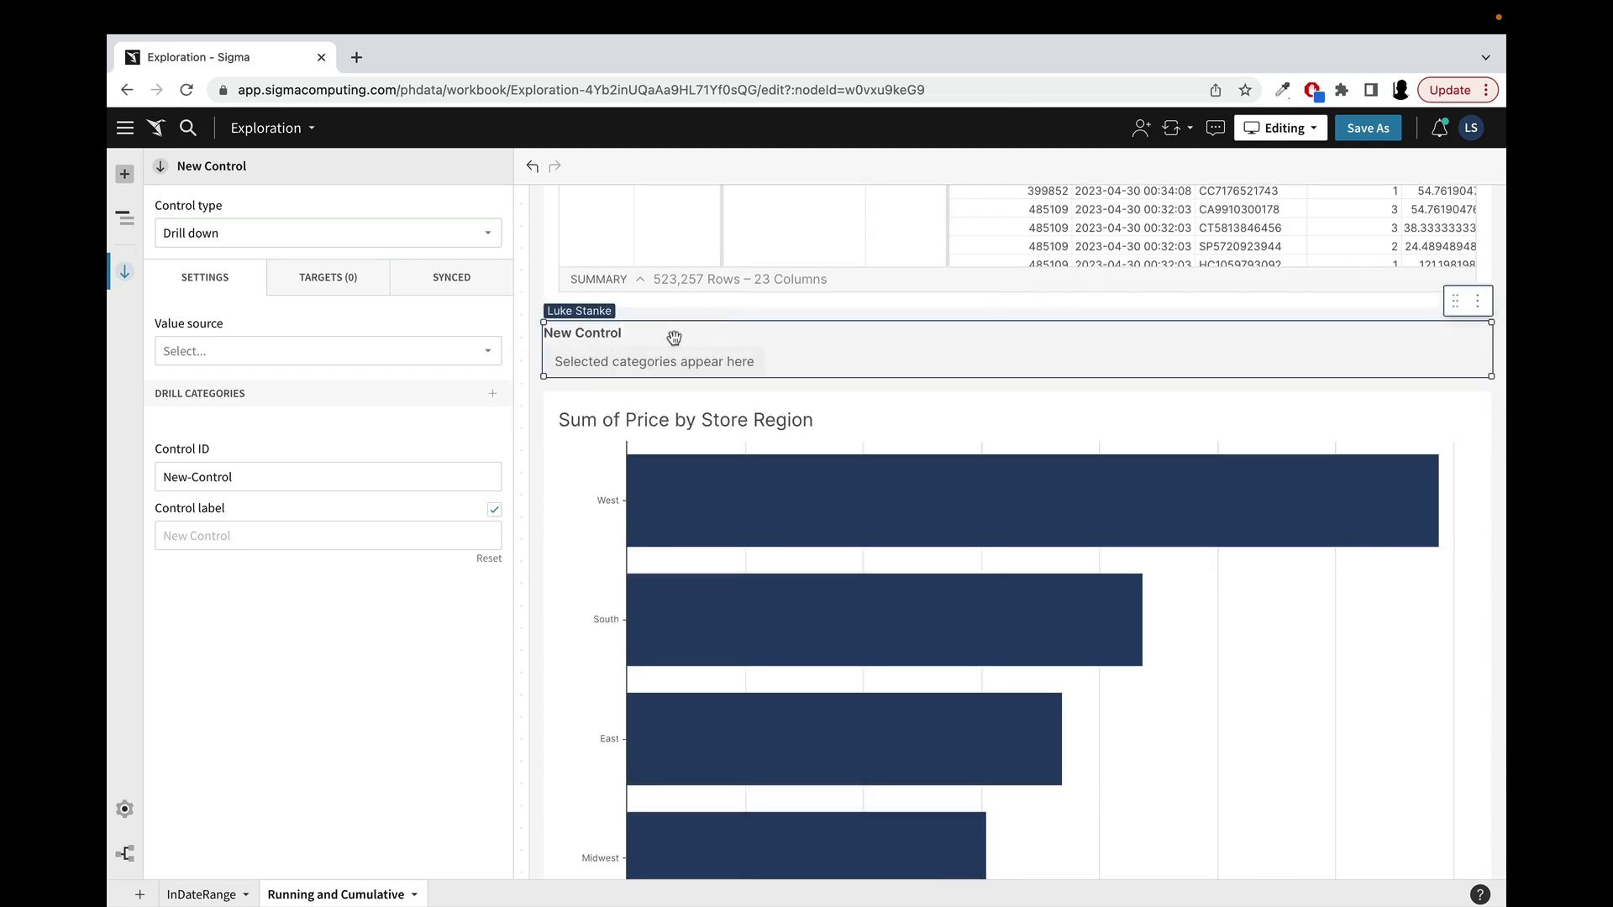
{"action": "left_click", "coordinate": [186, 351]}
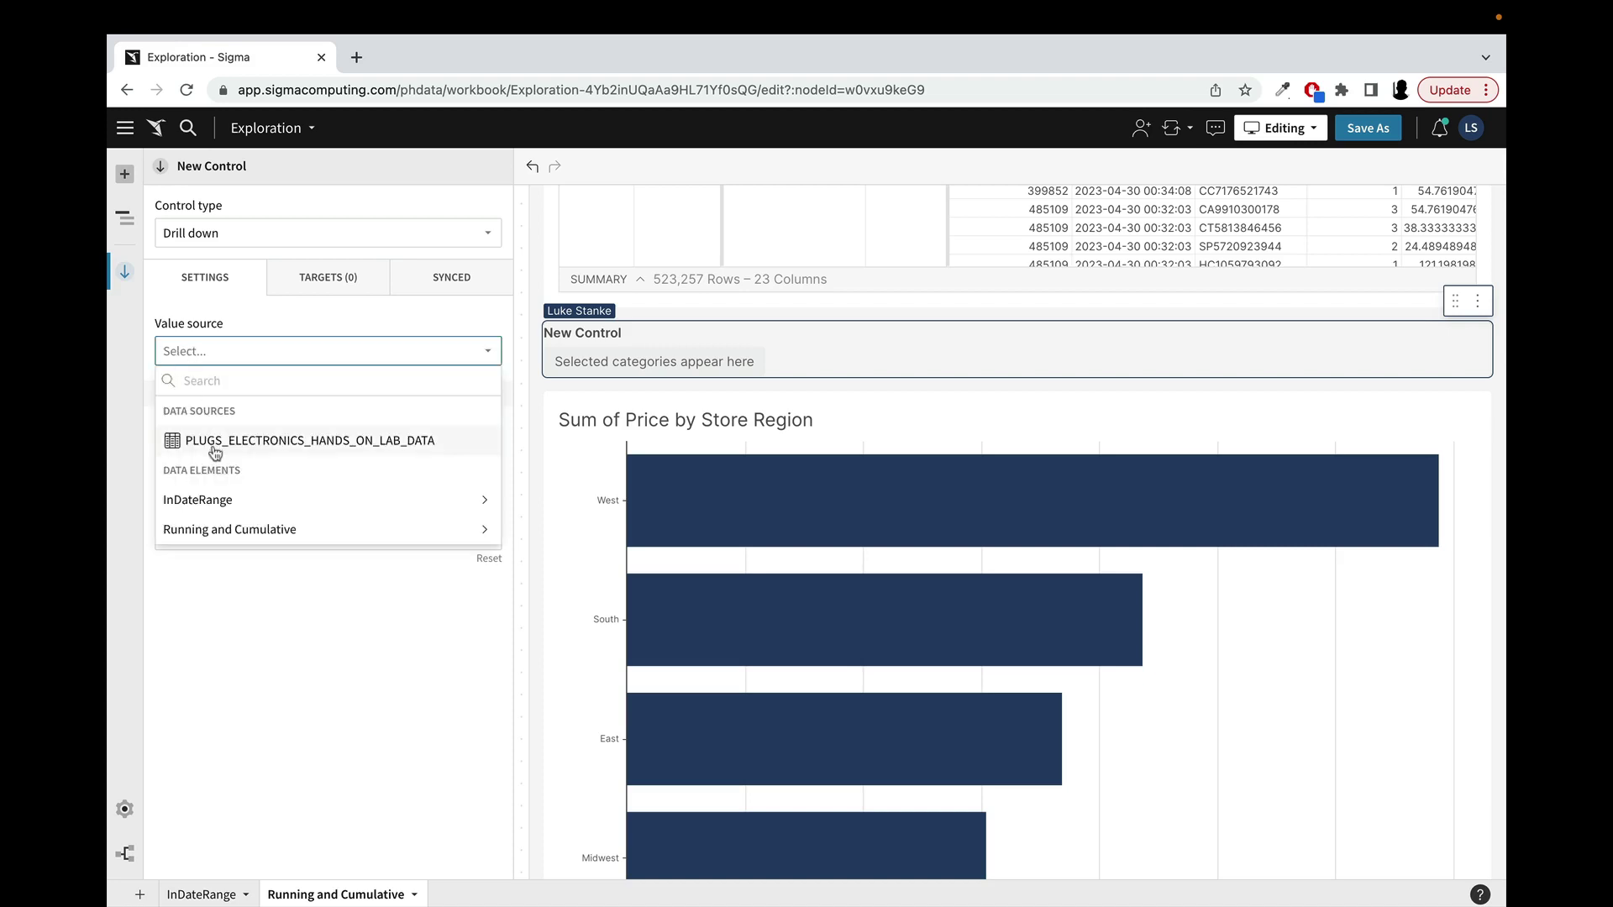
{"action": "left_click", "coordinate": [215, 445]}
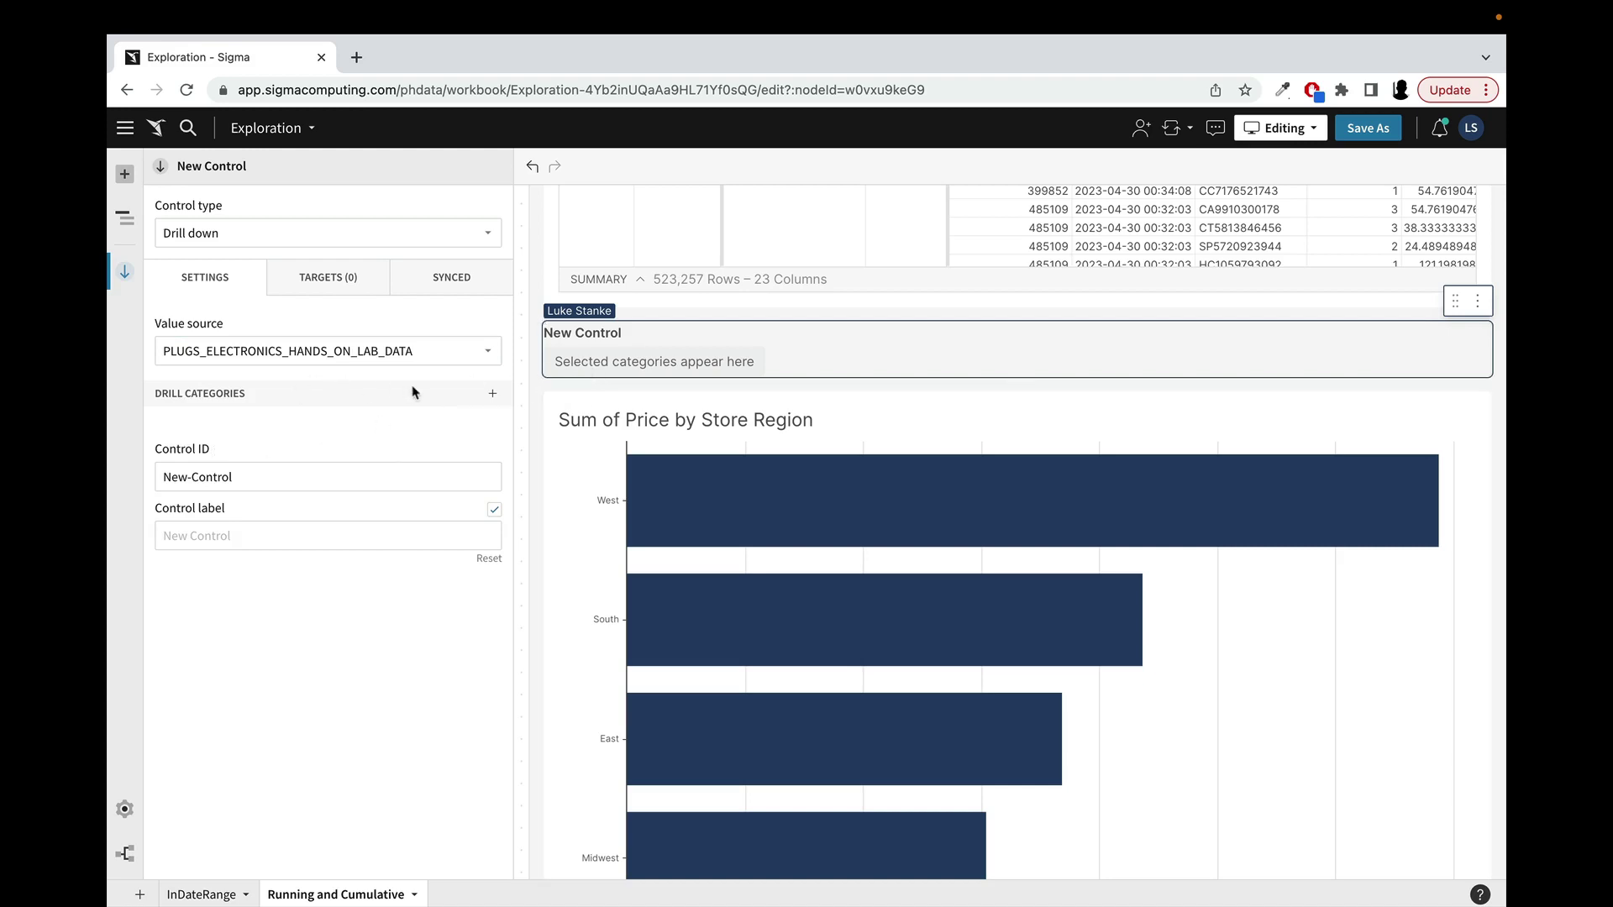
Step: Add Store Region and Store State as the first two drill categories
{"action": "left_click", "coordinate": [492, 395]}
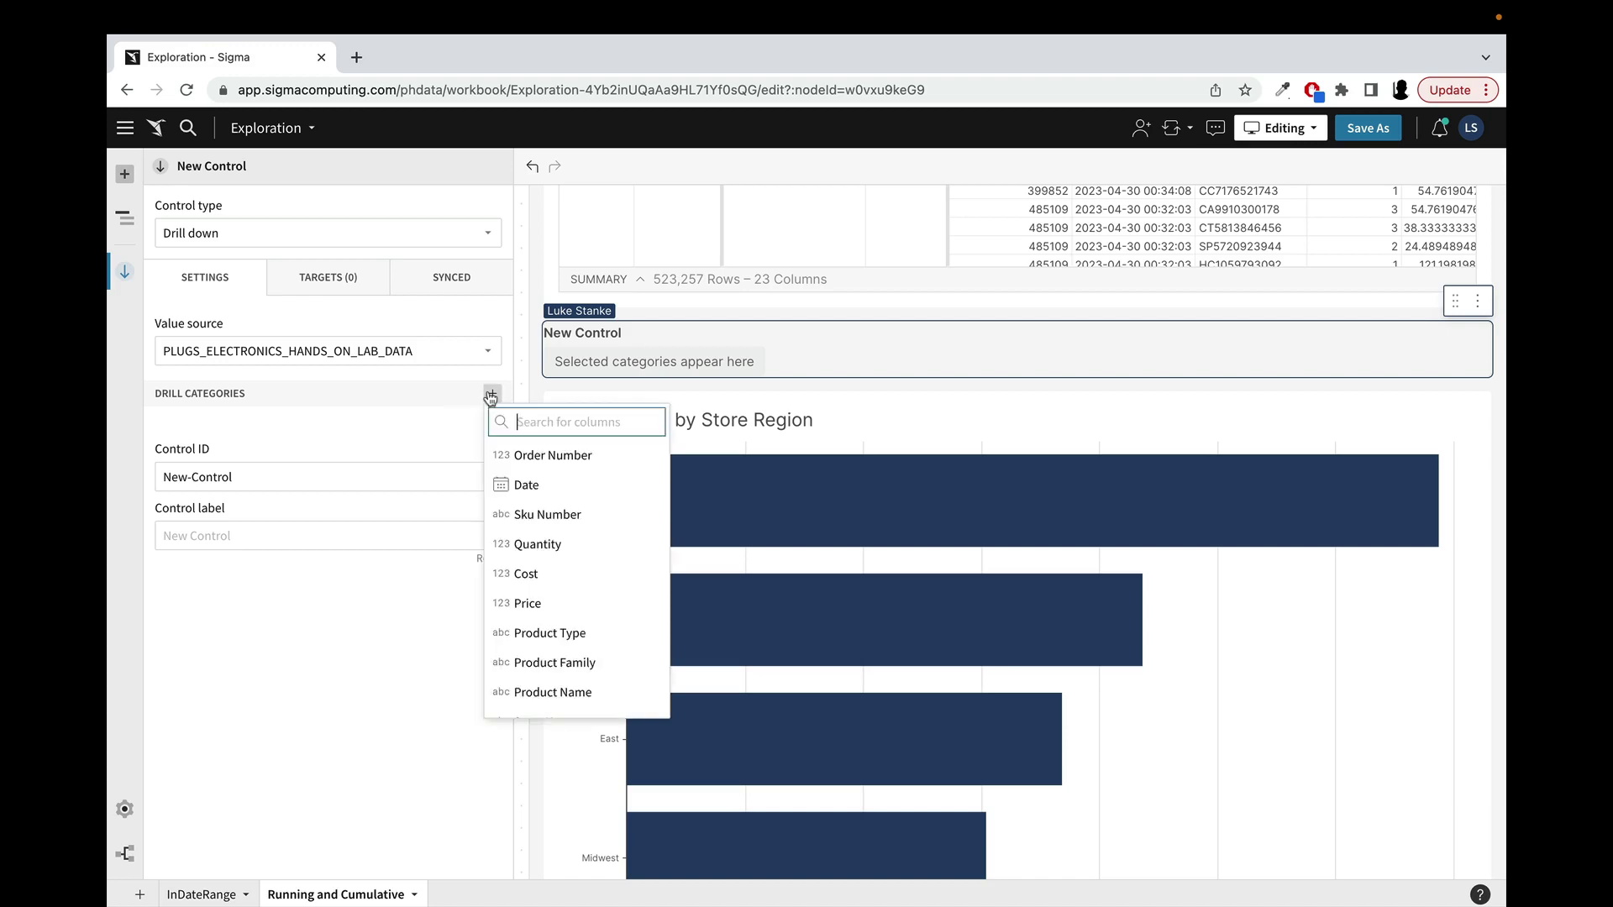
{"action": "scroll", "coordinate": [558, 603], "scroll_direction": "down", "scroll_amount": 3}
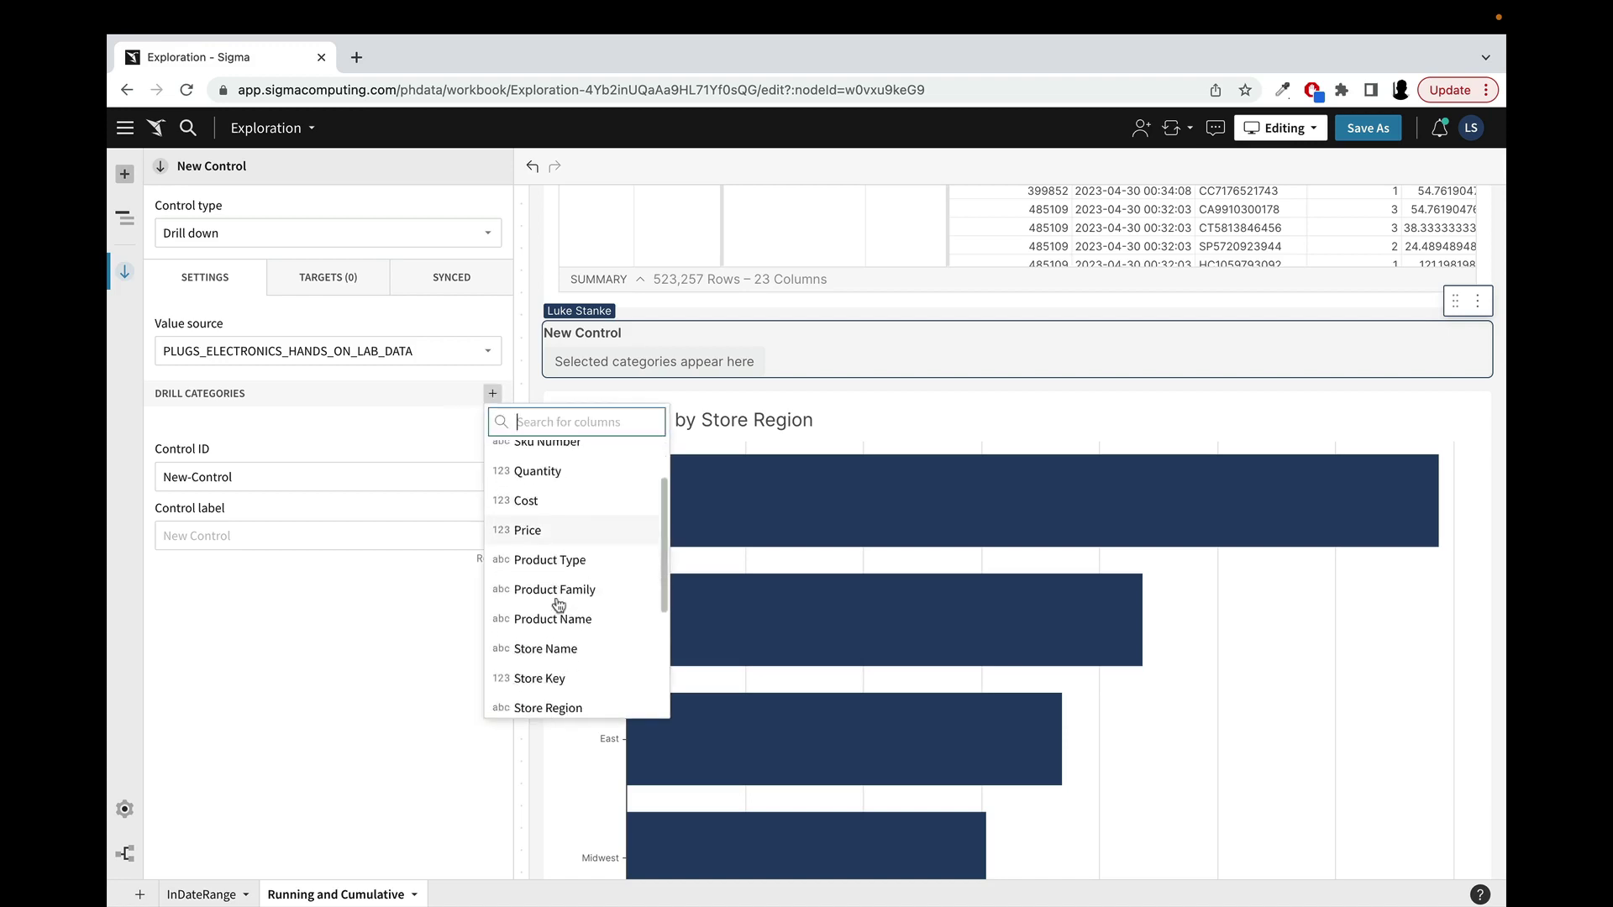
{"action": "scroll", "coordinate": [558, 603], "scroll_direction": "down", "scroll_amount": 1}
{"action": "left_click", "coordinate": [558, 602]}
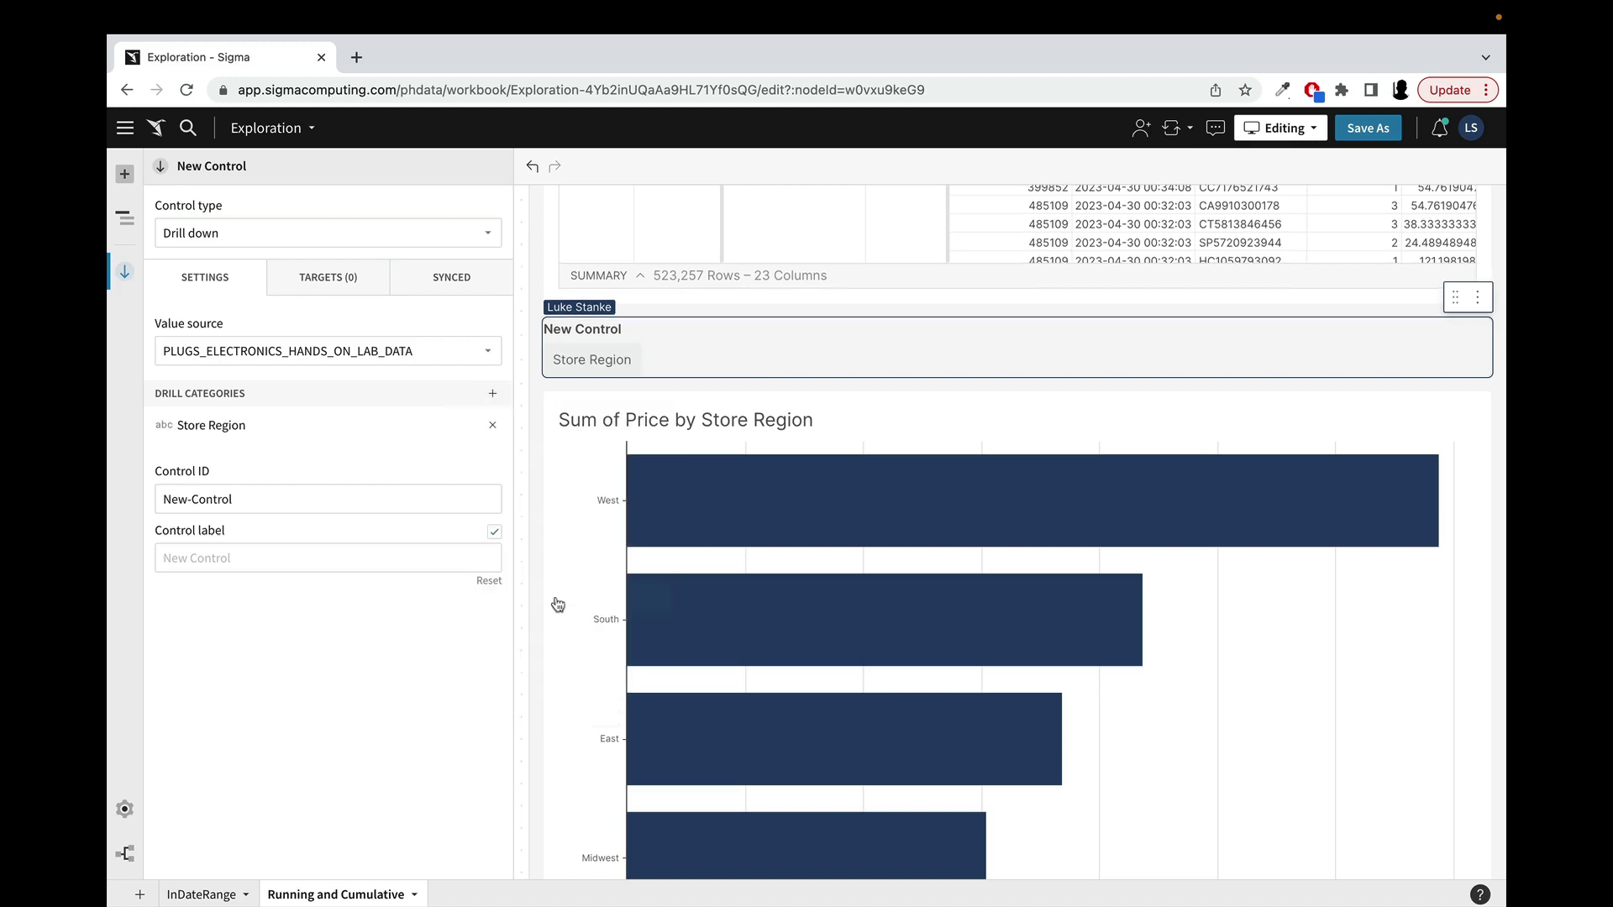
{"action": "left_click", "coordinate": [492, 394]}
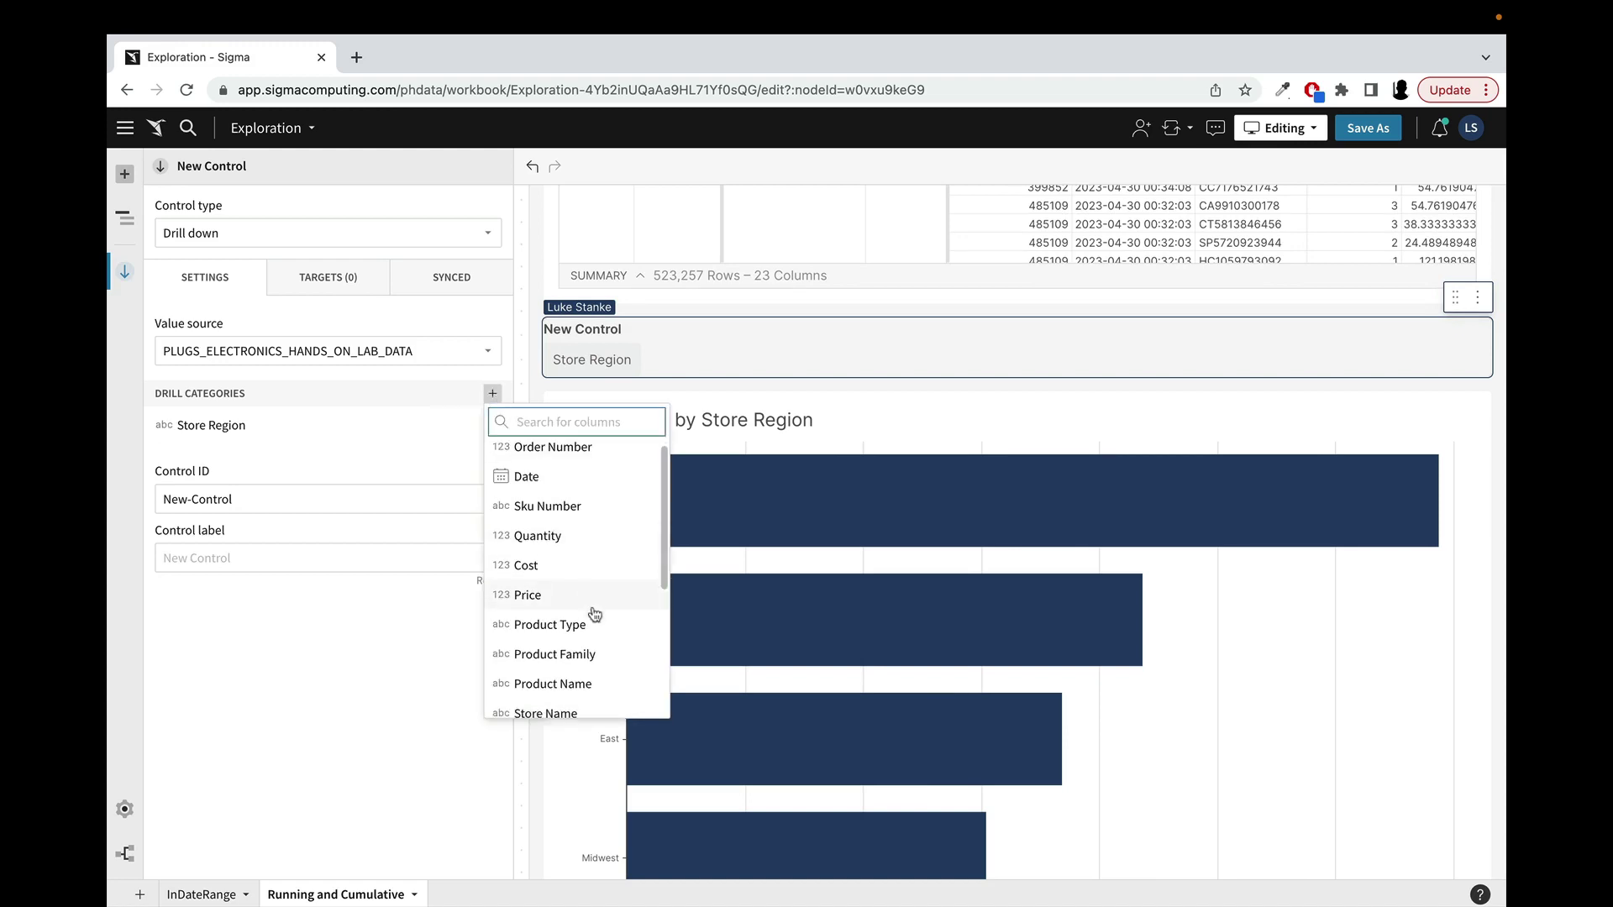
{"action": "type", "text": "sto"}
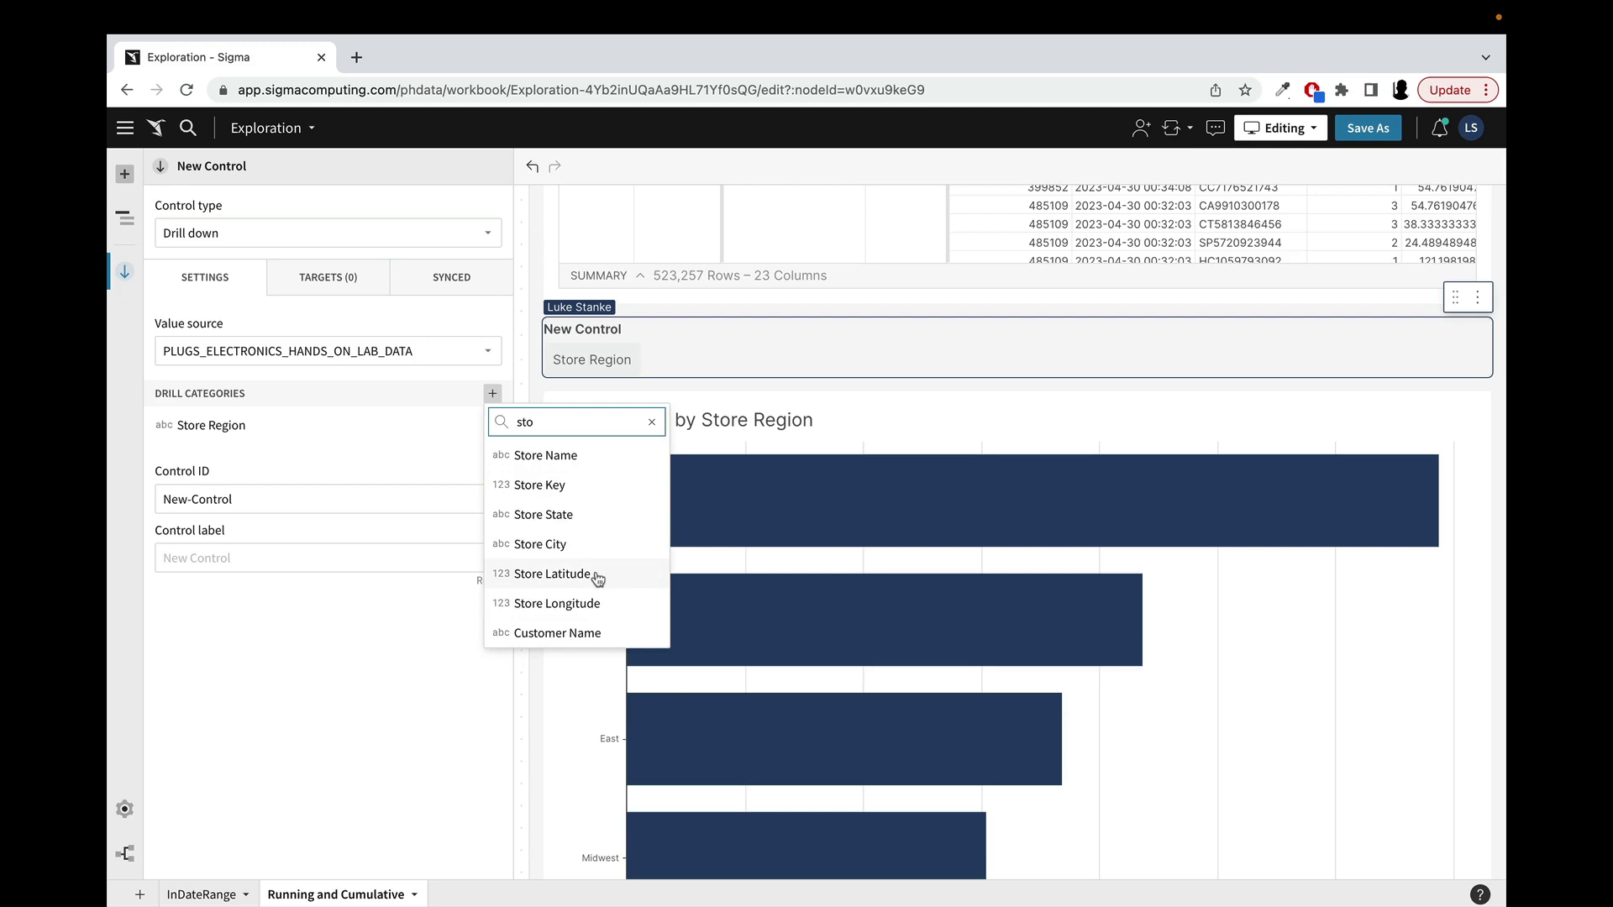
{"action": "left_click", "coordinate": [588, 514]}
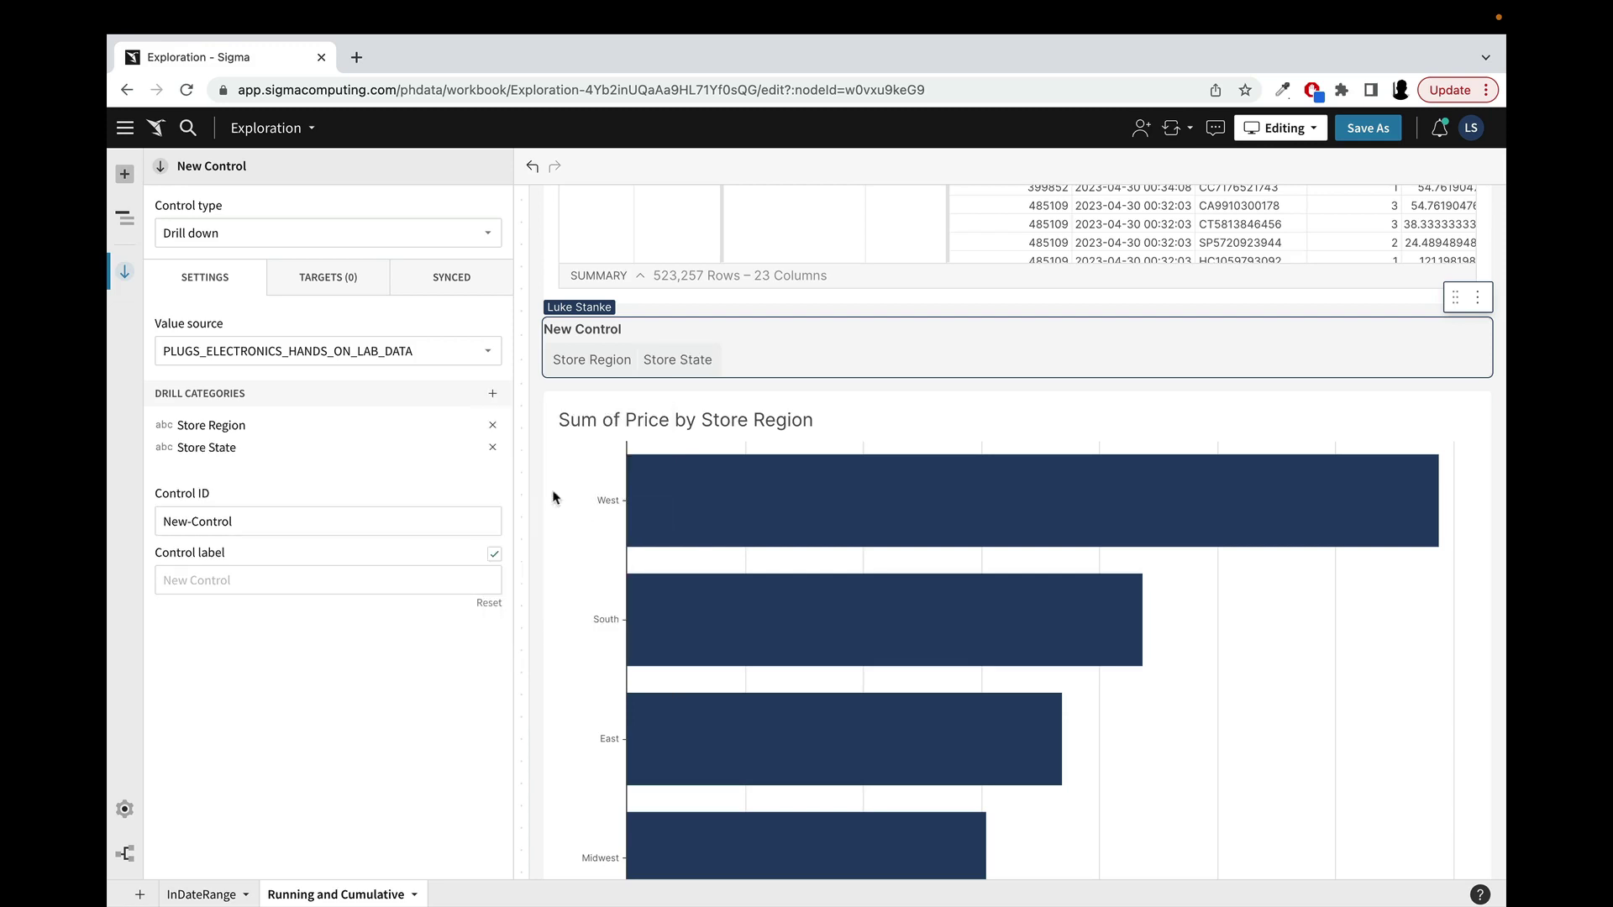
Step: Add Store City and Product Type as the third and fourth drill categories
{"action": "left_click", "coordinate": [593, 362]}
{"action": "left_click", "coordinate": [493, 393]}
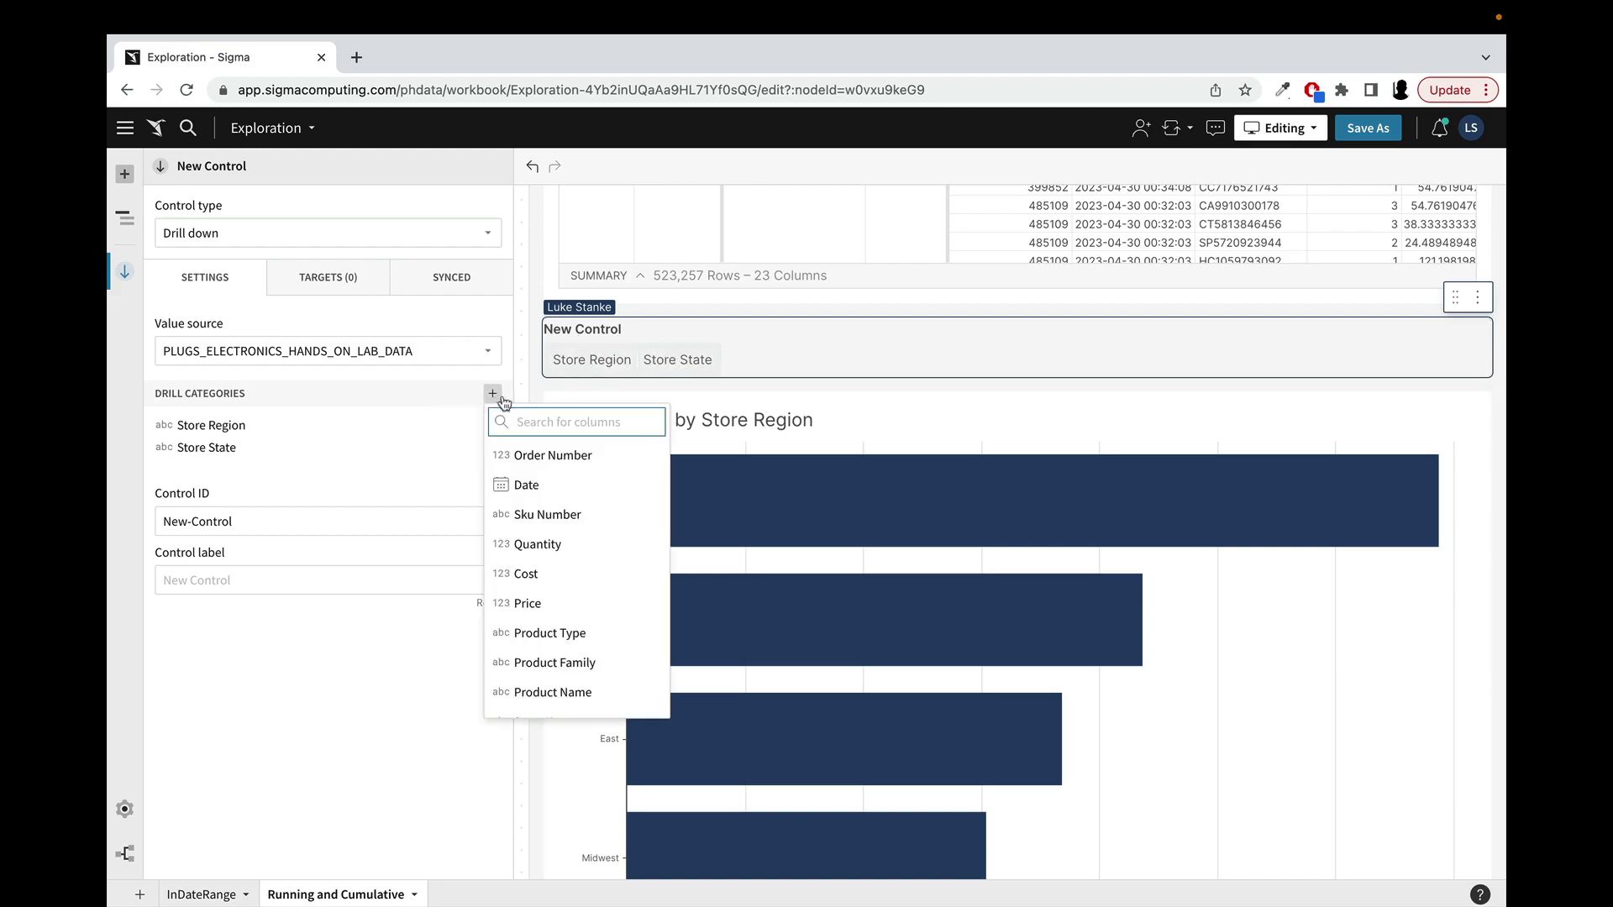
{"action": "type", "text": "stor"}
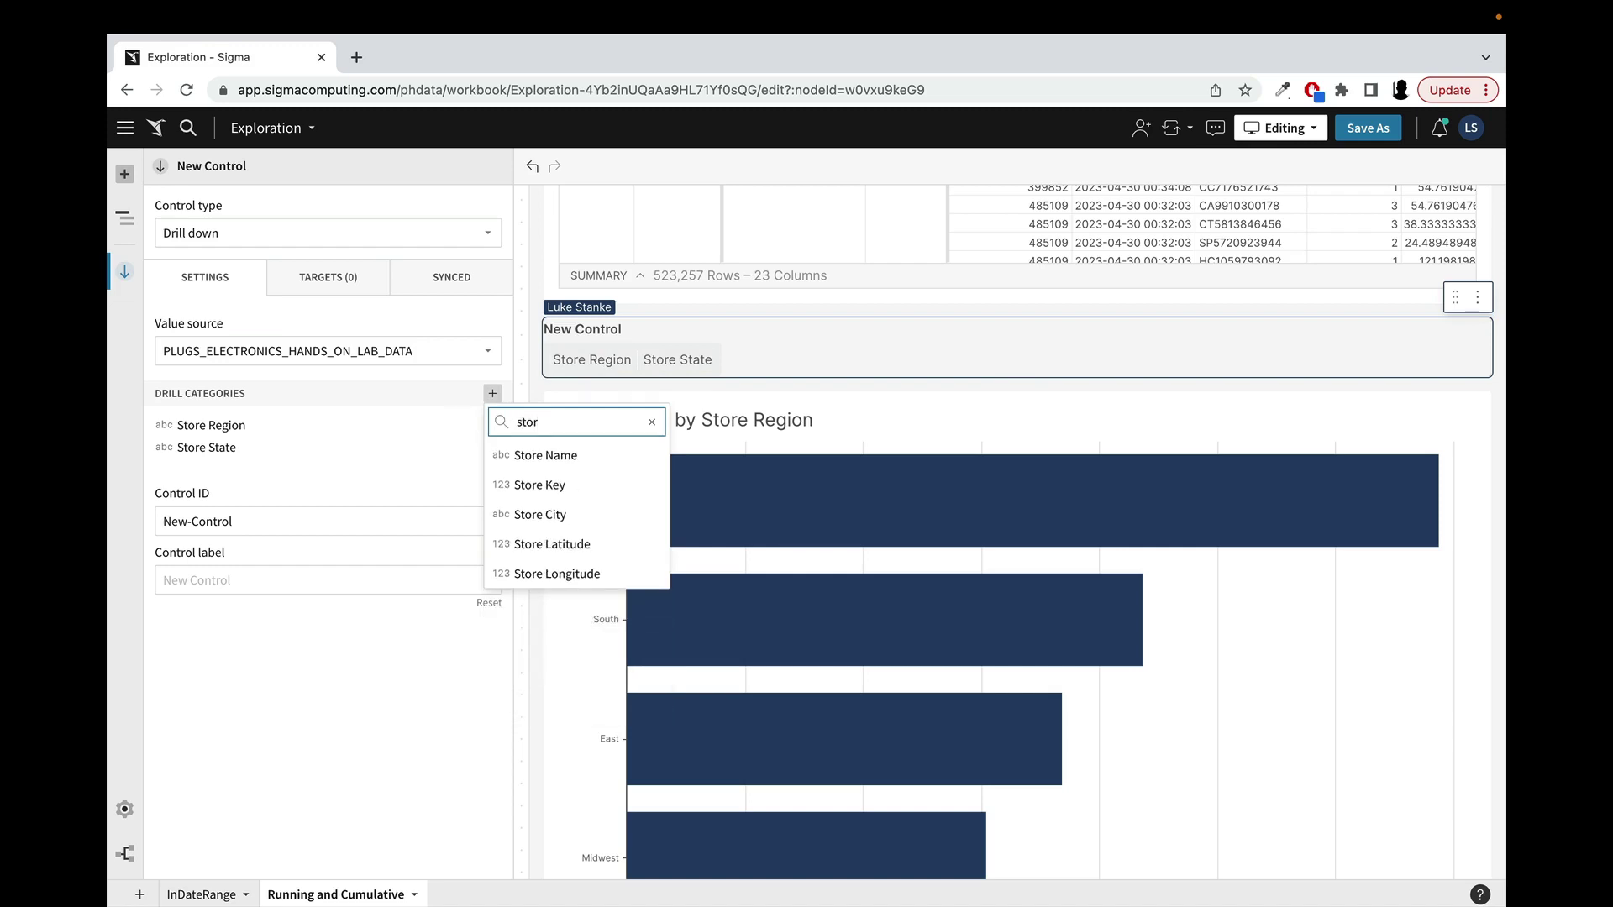
{"action": "left_click", "coordinate": [546, 514]}
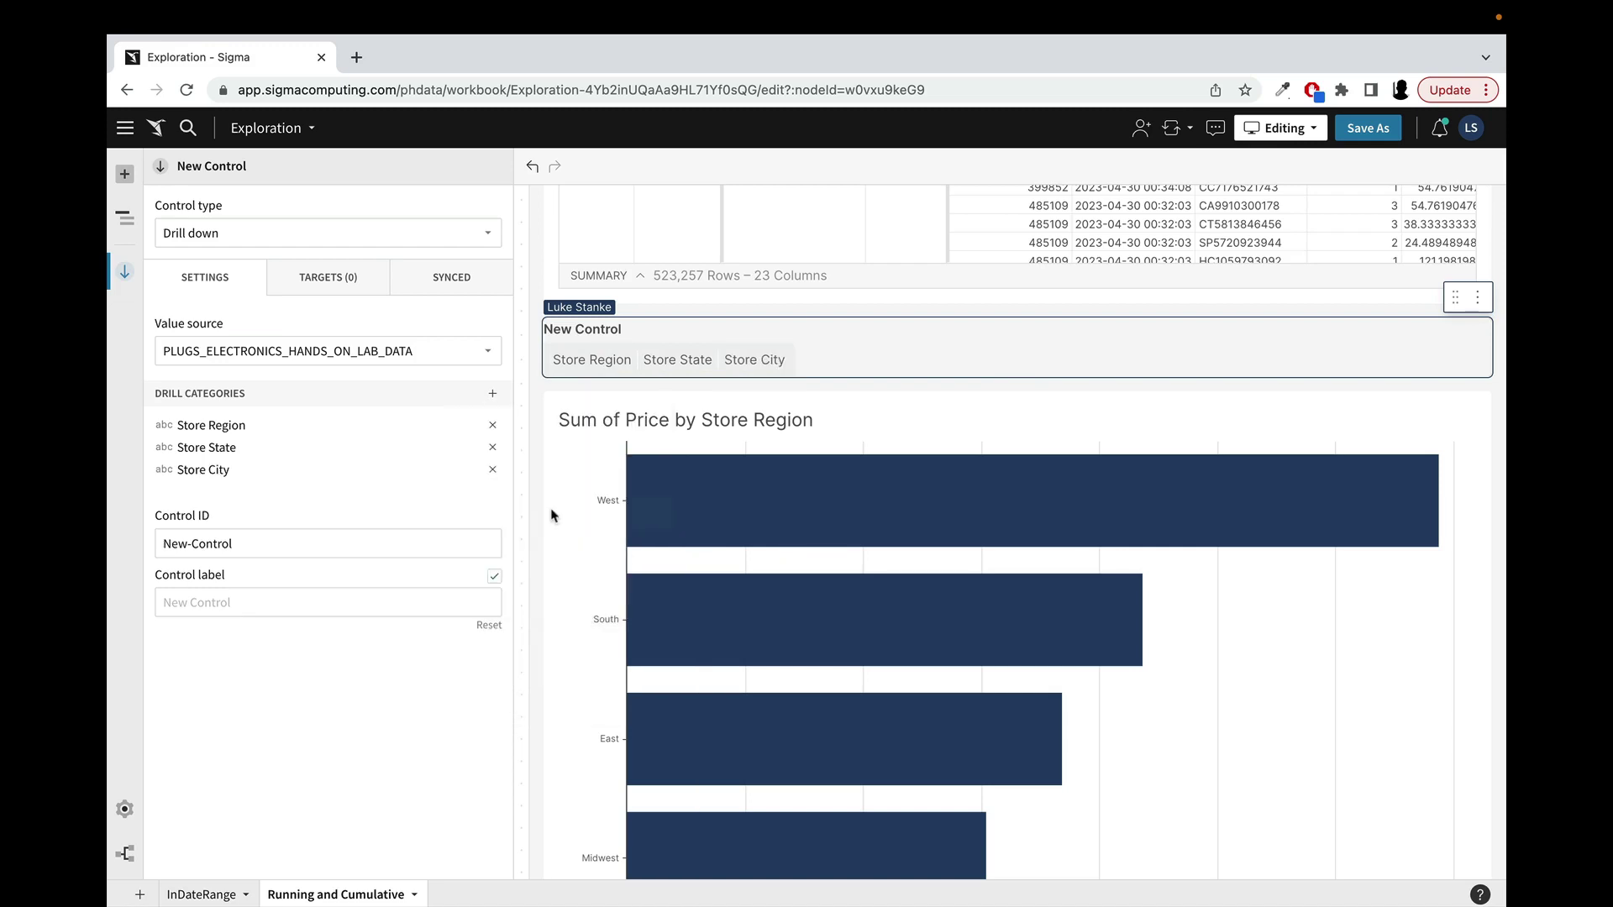
{"action": "left_click", "coordinate": [490, 394]}
{"action": "scroll", "coordinate": [560, 584], "scroll_direction": "down", "scroll_amount": 2}
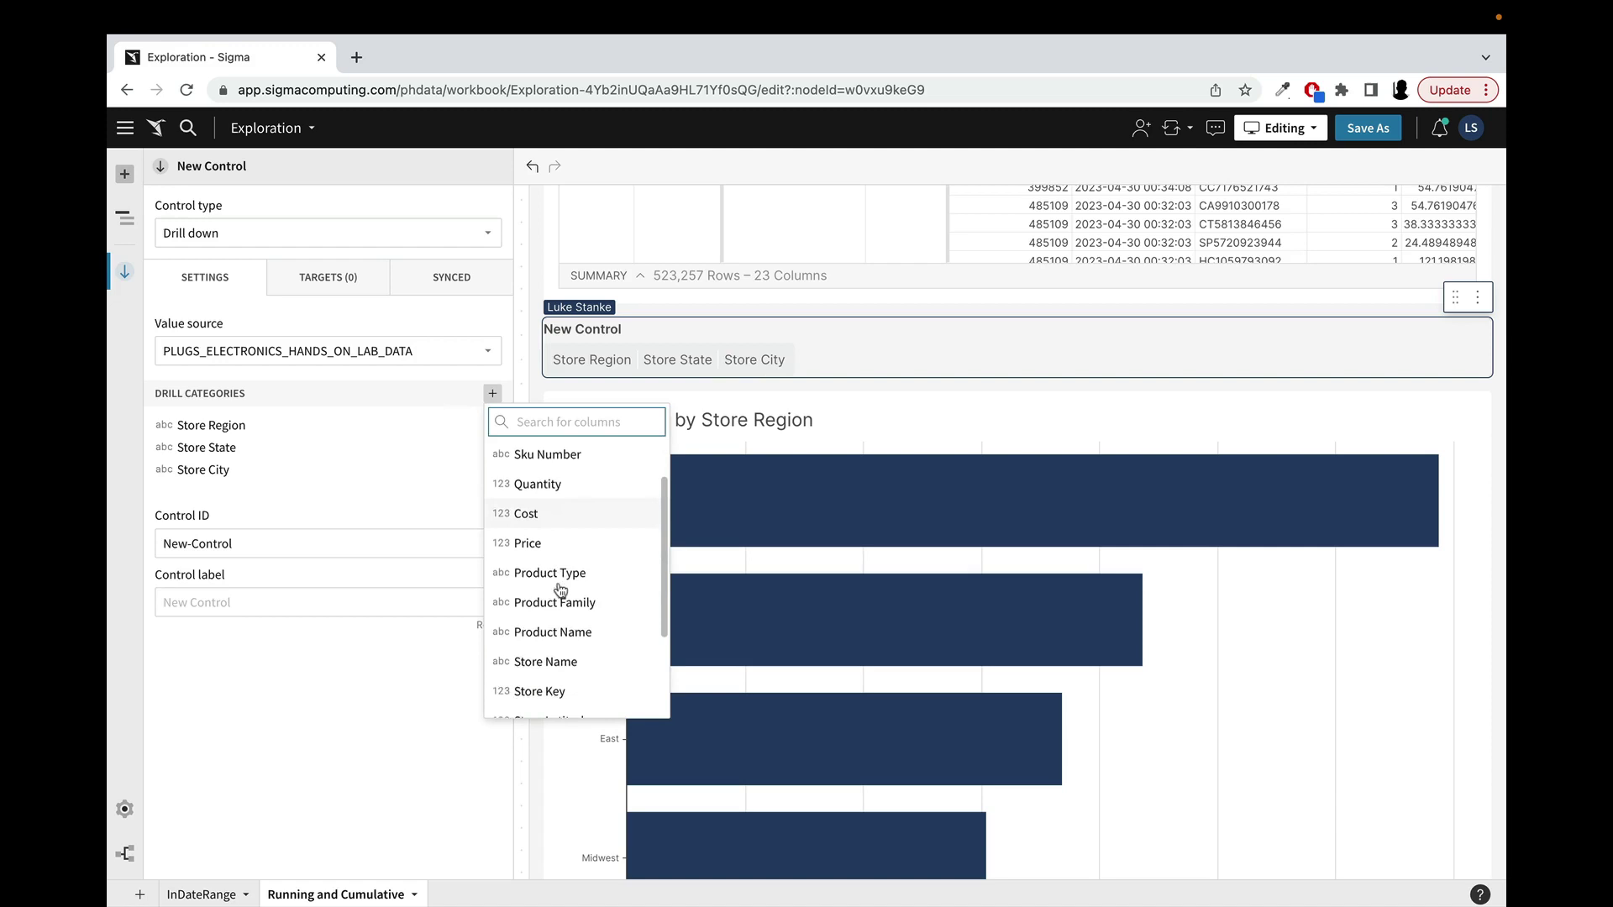
{"action": "scroll", "coordinate": [561, 590], "scroll_direction": "down", "scroll_amount": 5}
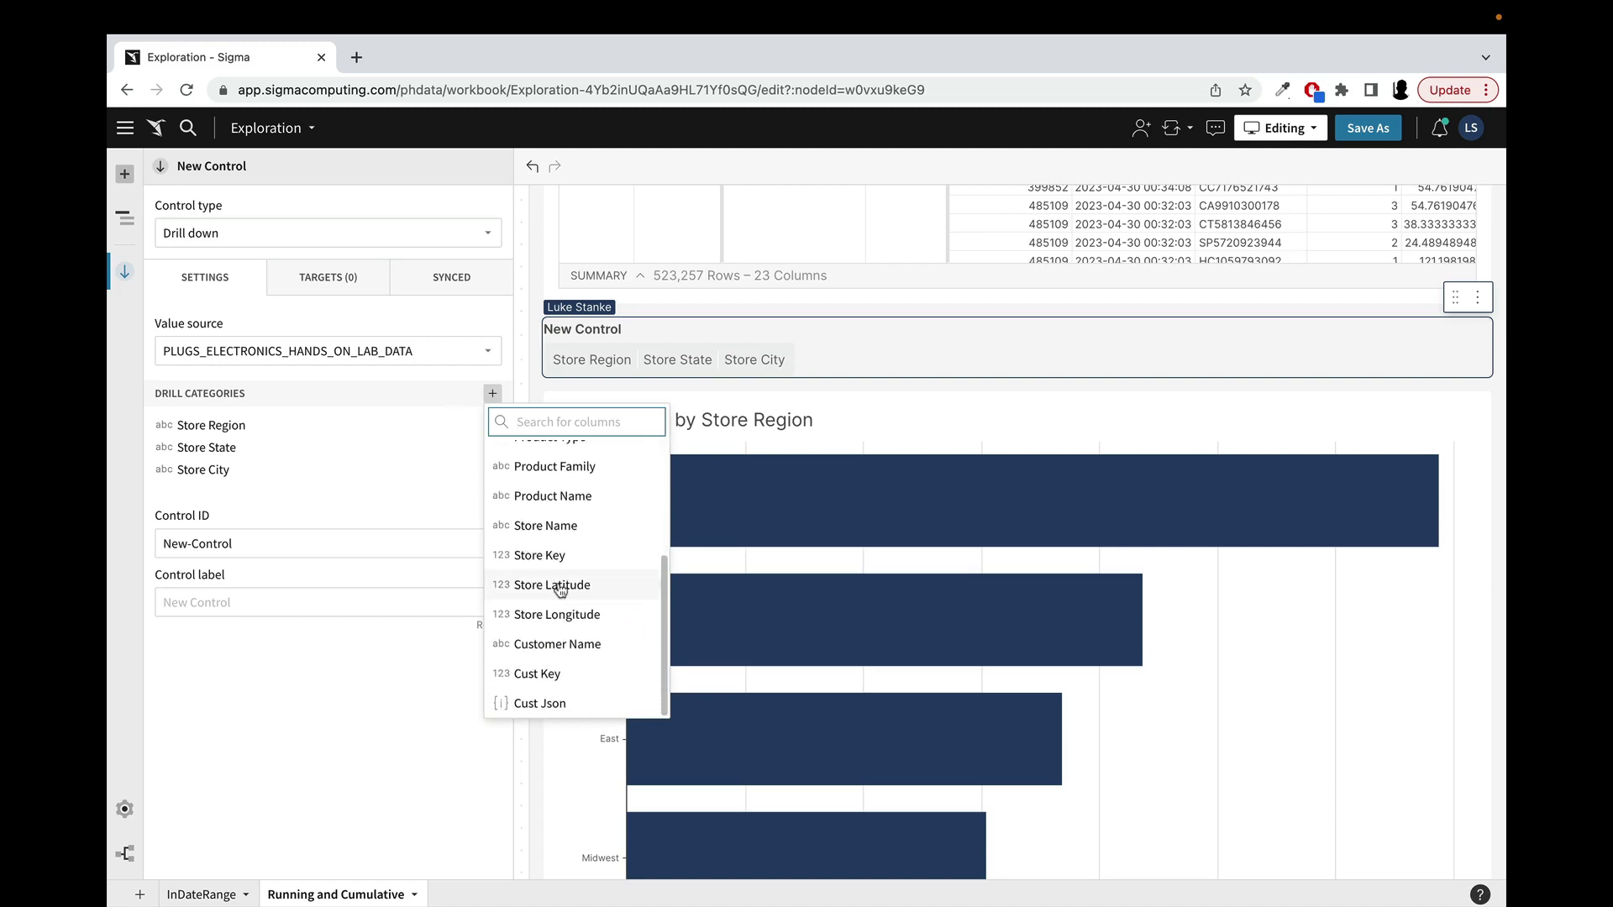
{"action": "scroll", "coordinate": [562, 589], "scroll_direction": "up", "scroll_amount": 7}
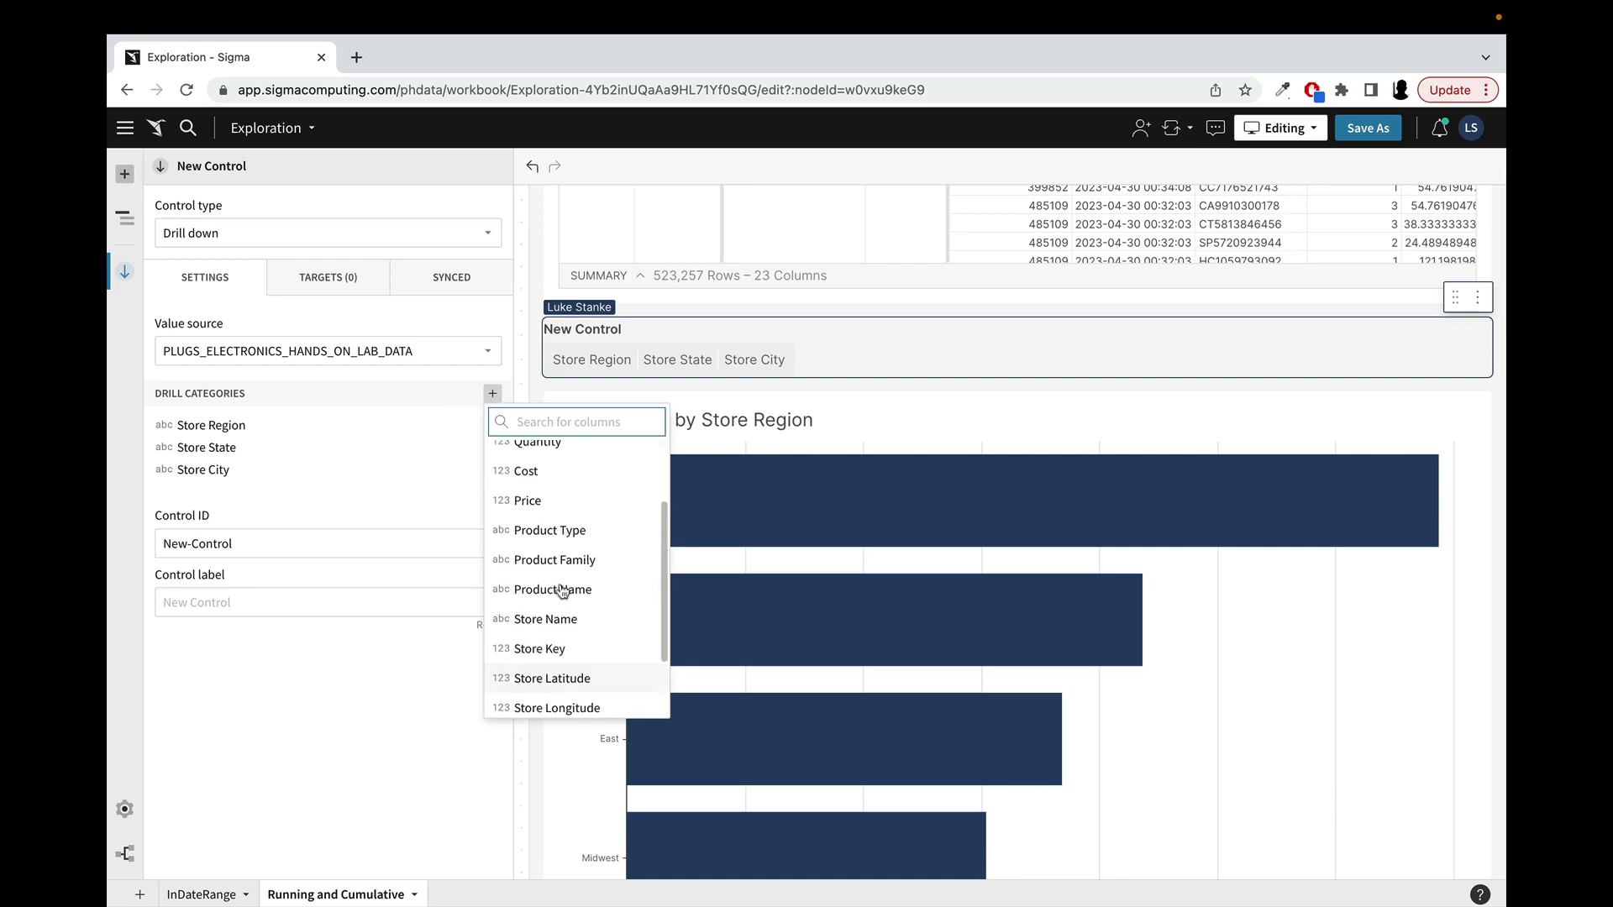
{"action": "left_click", "coordinate": [564, 631]}
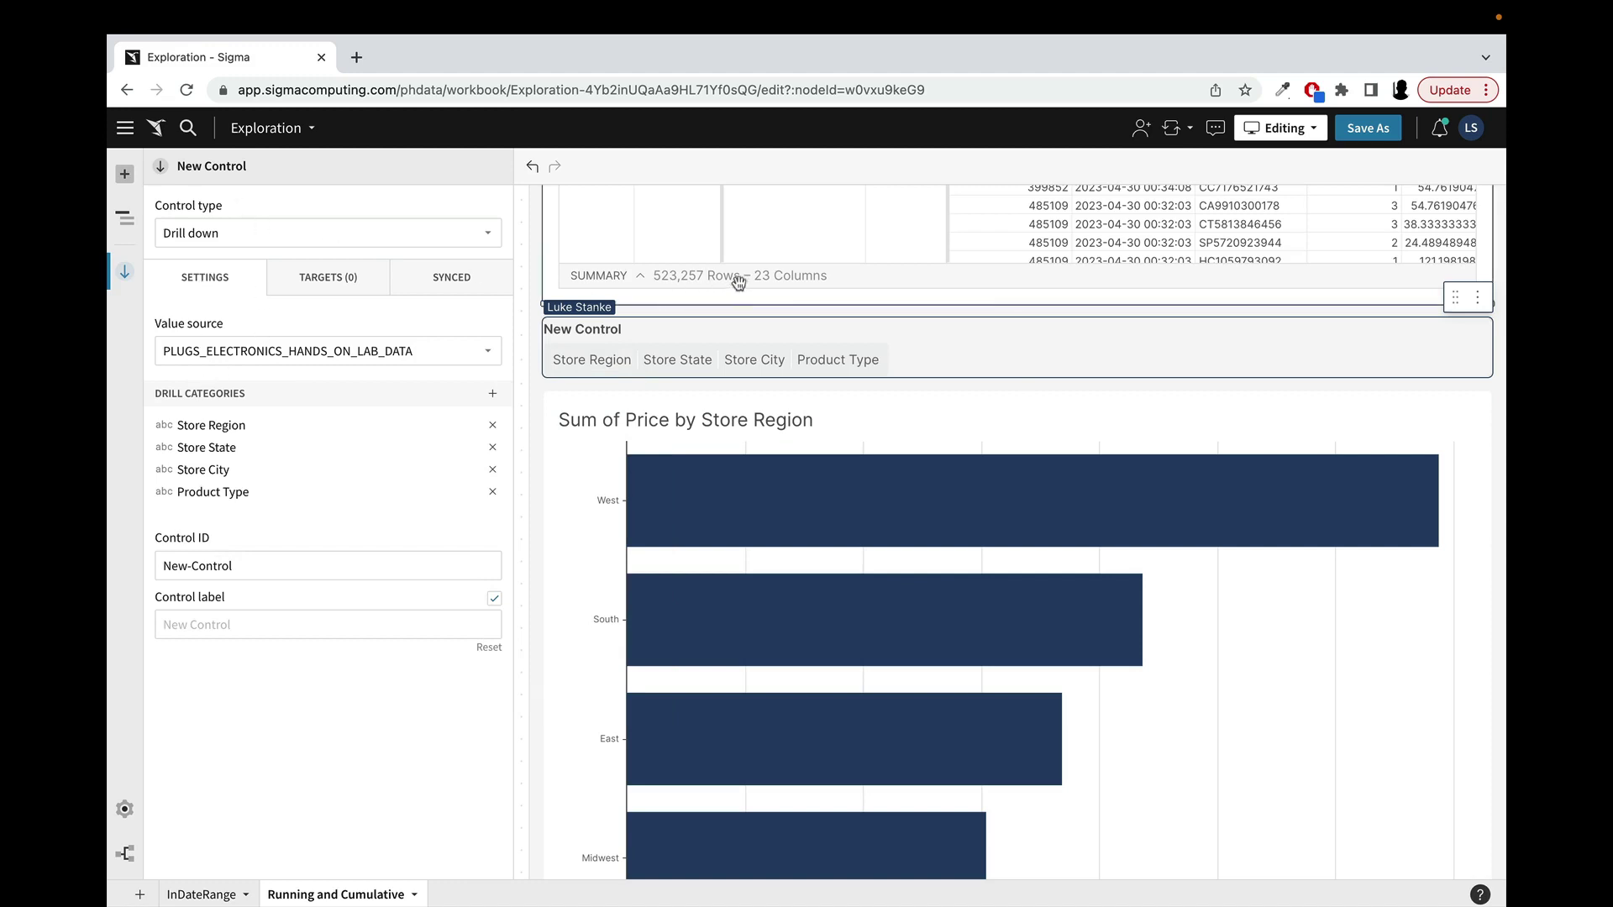
Step: Rename the control's title to 'Select Level of Detail'
{"action": "double_click", "coordinate": [576, 331]}
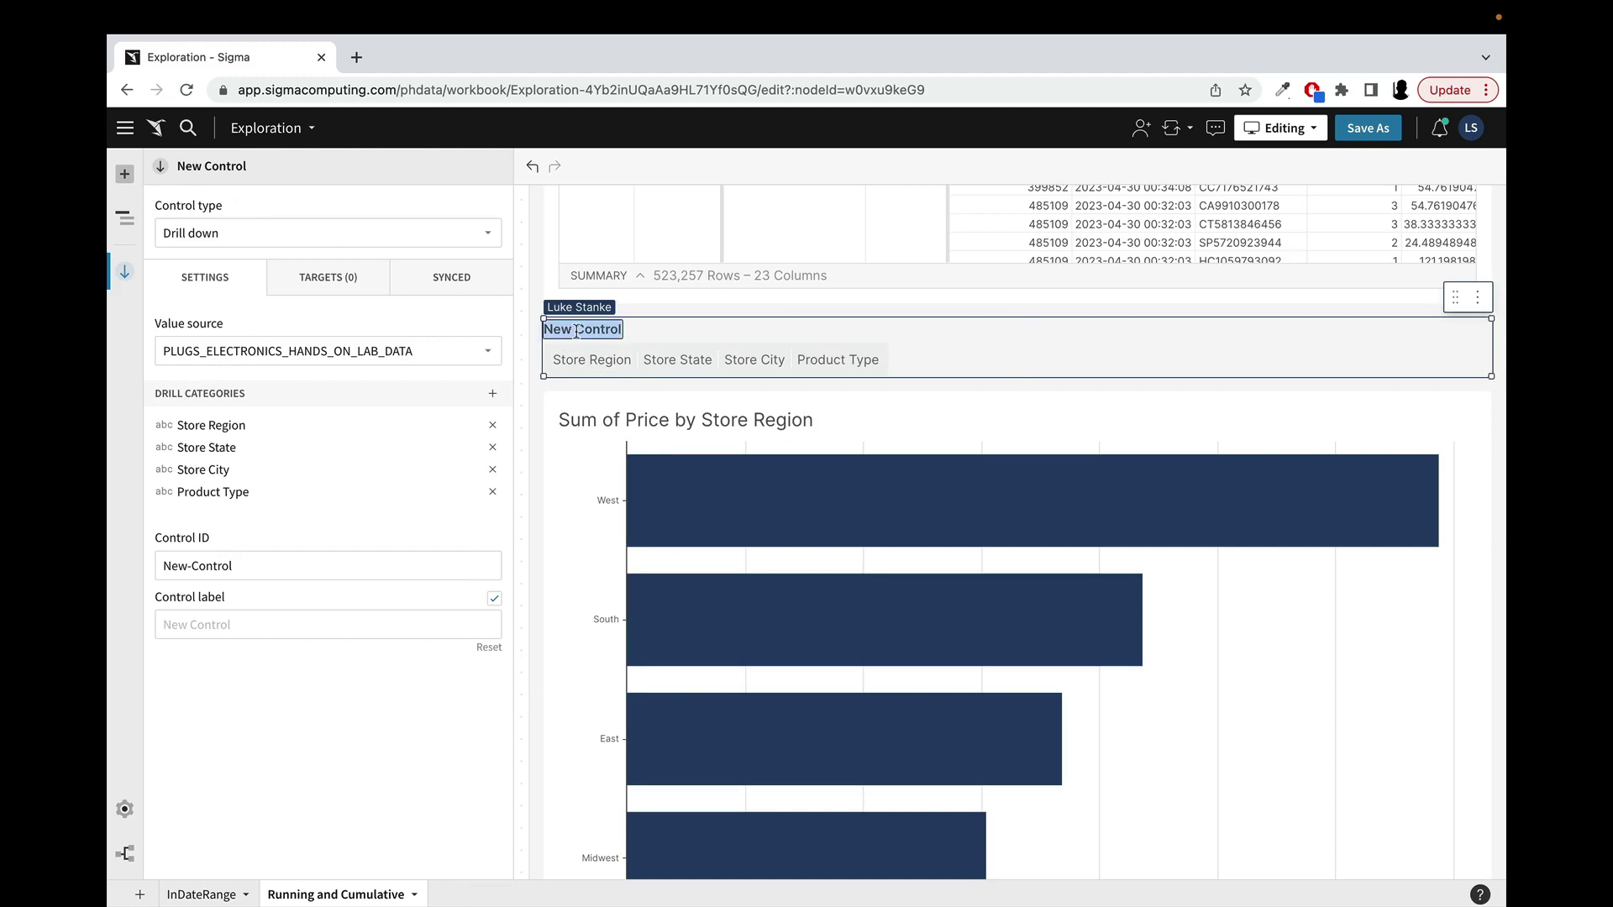
{"action": "type", "text": "Se"}
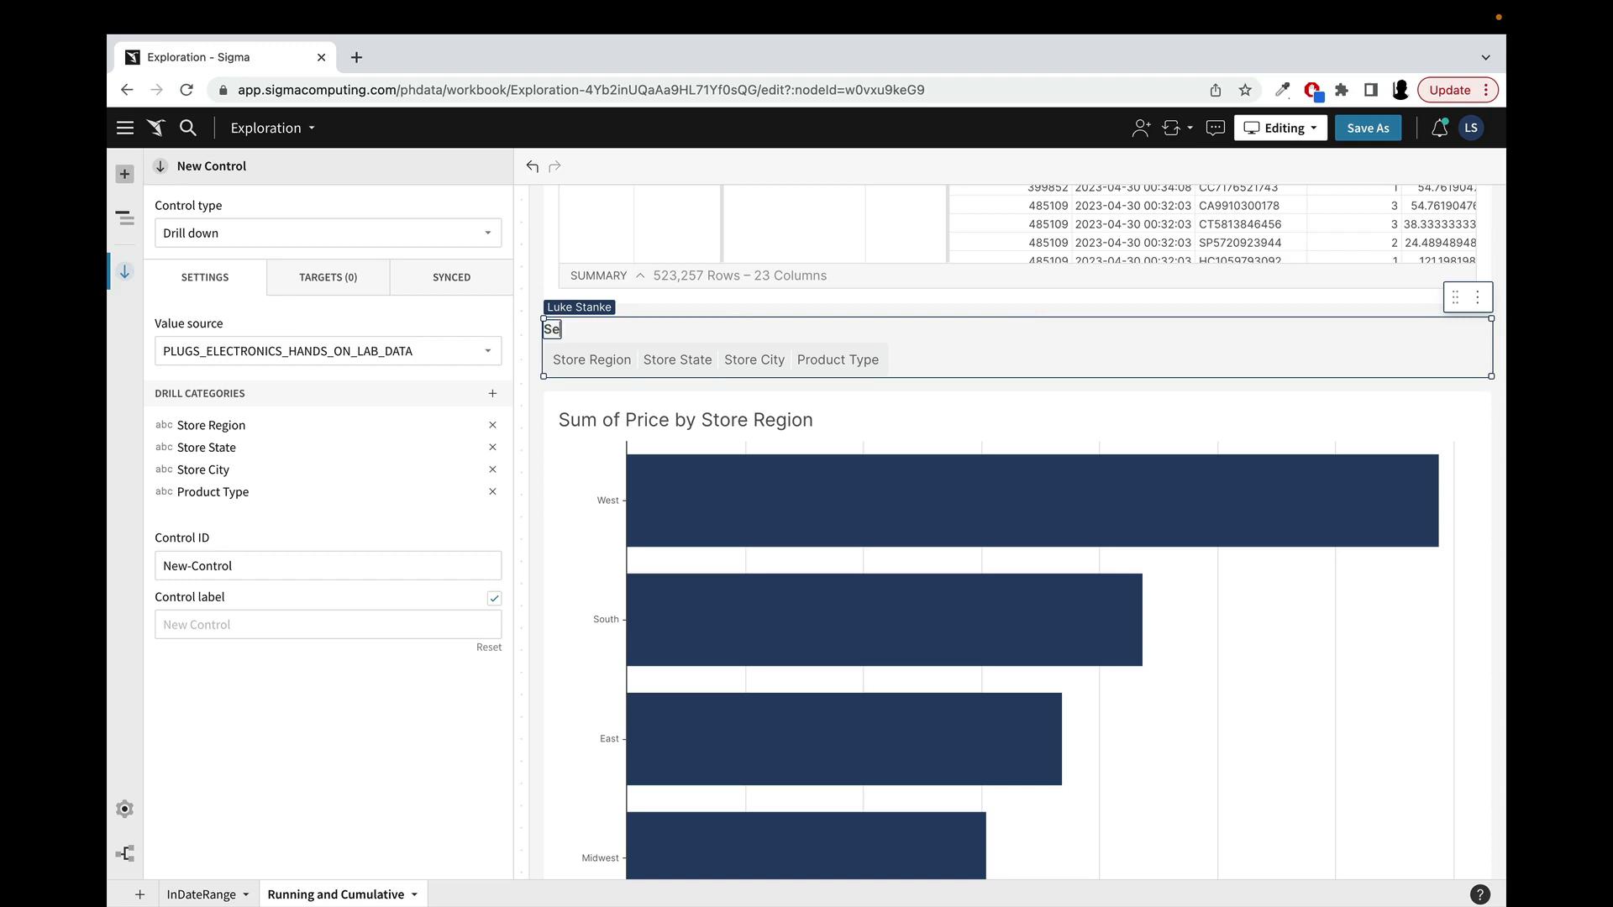
{"action": "type", "text": "lect Level of Detail"}
{"action": "key", "text": "Return"}
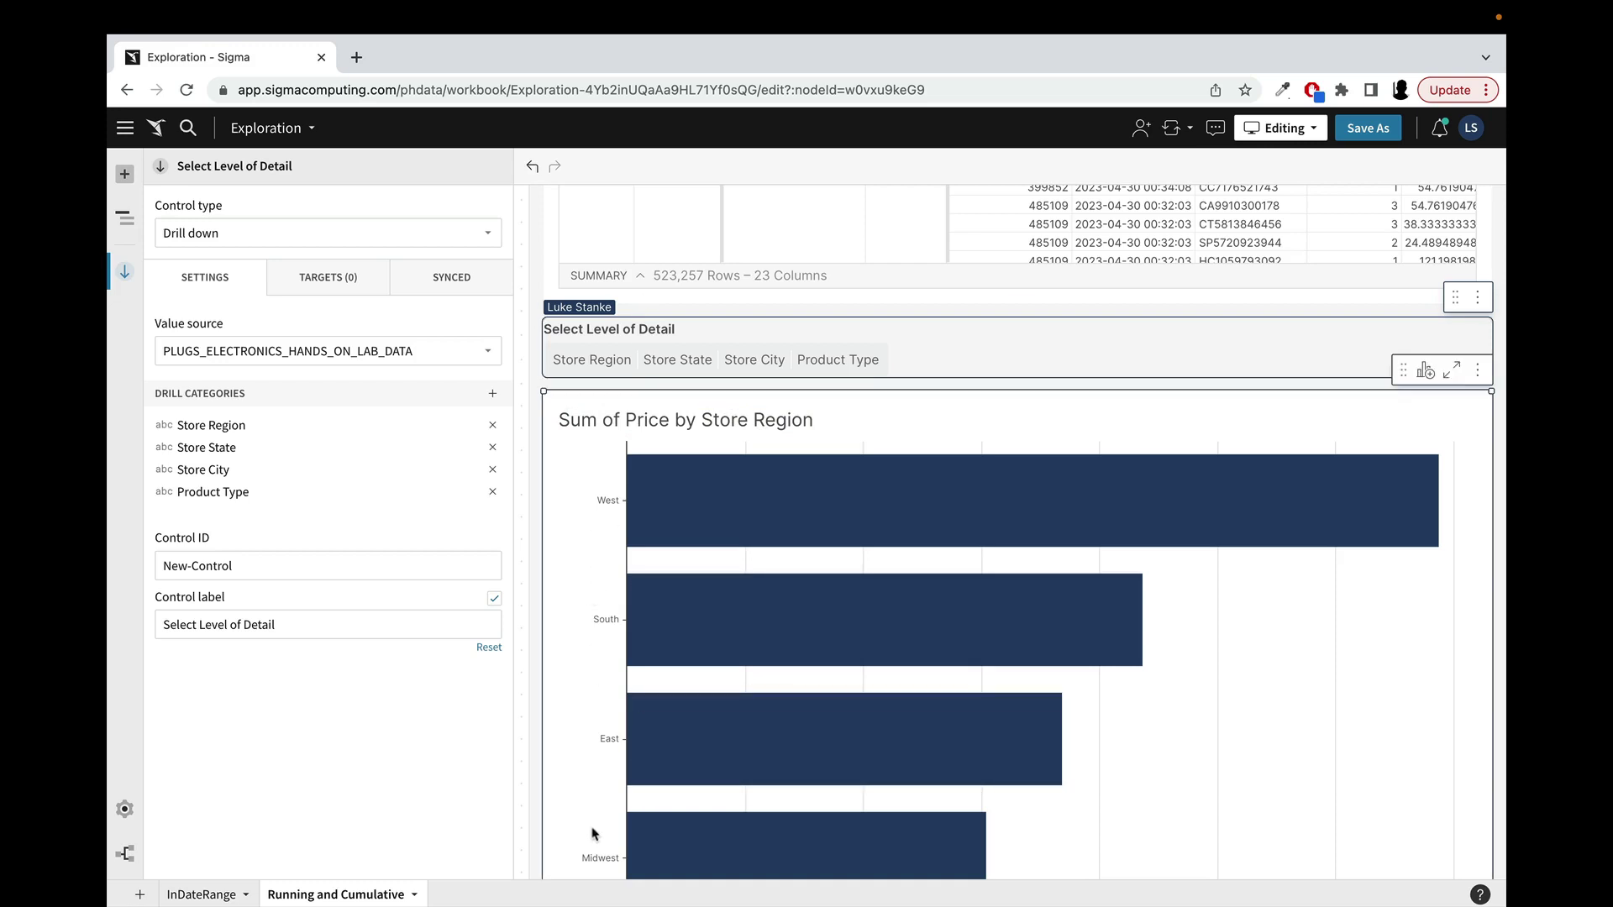
Step: Cycle through Store State, Store City and Product Type levels, ending back on Store Region
{"action": "left_click", "coordinate": [597, 361]}
{"action": "left_click", "coordinate": [672, 363]}
{"action": "left_click", "coordinate": [751, 363]}
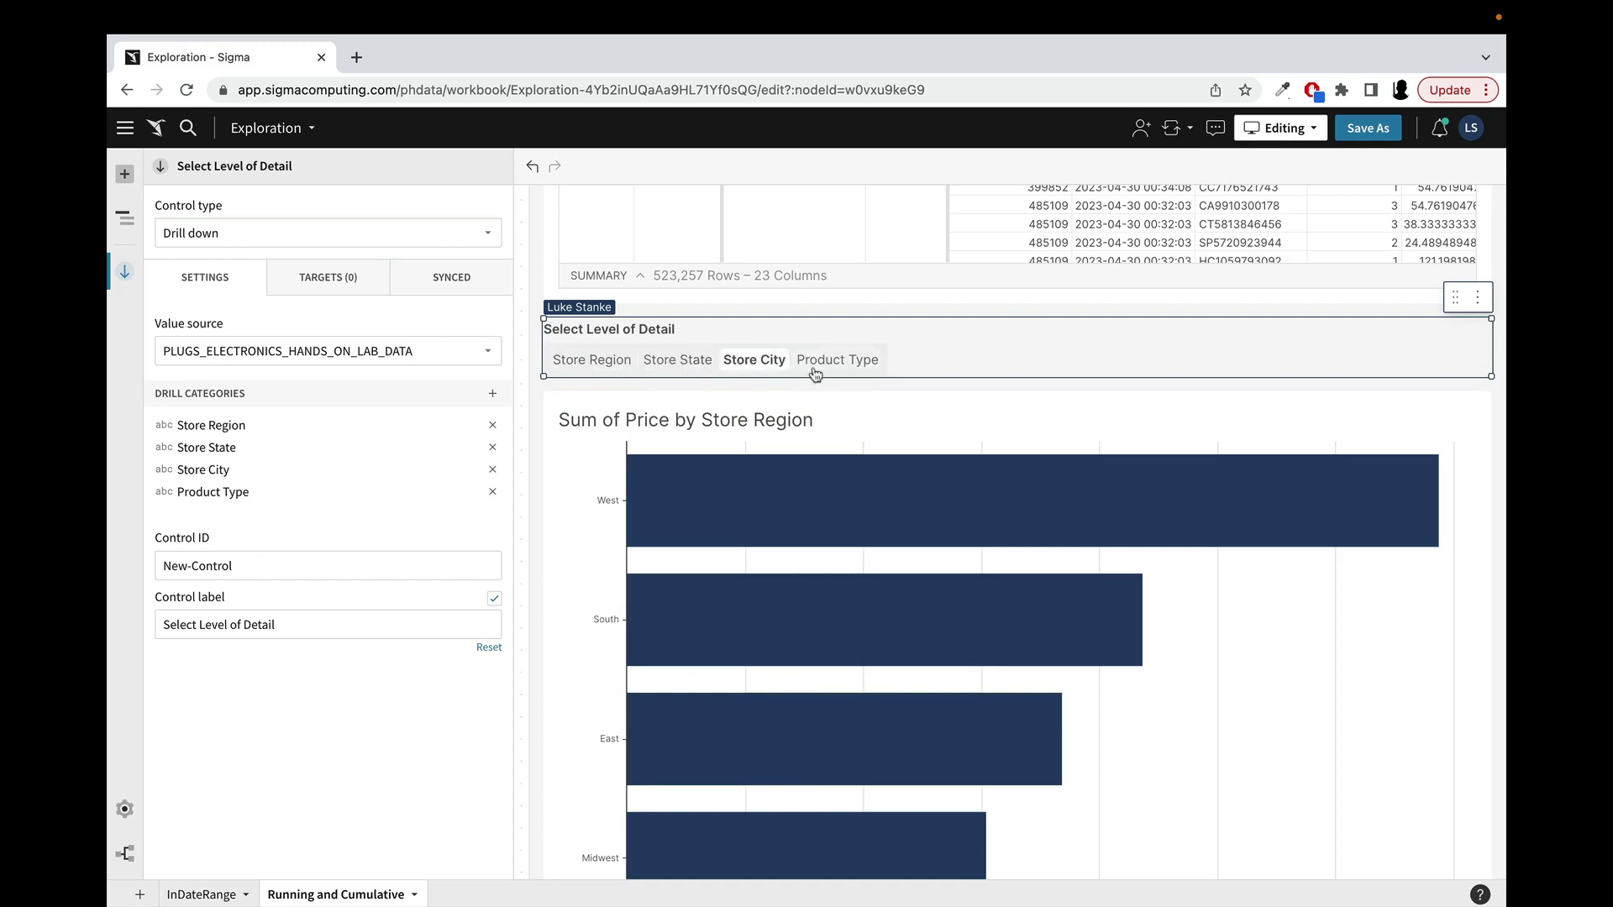
{"action": "left_click", "coordinate": [827, 362]}
{"action": "left_click", "coordinate": [756, 363]}
{"action": "left_click", "coordinate": [676, 363]}
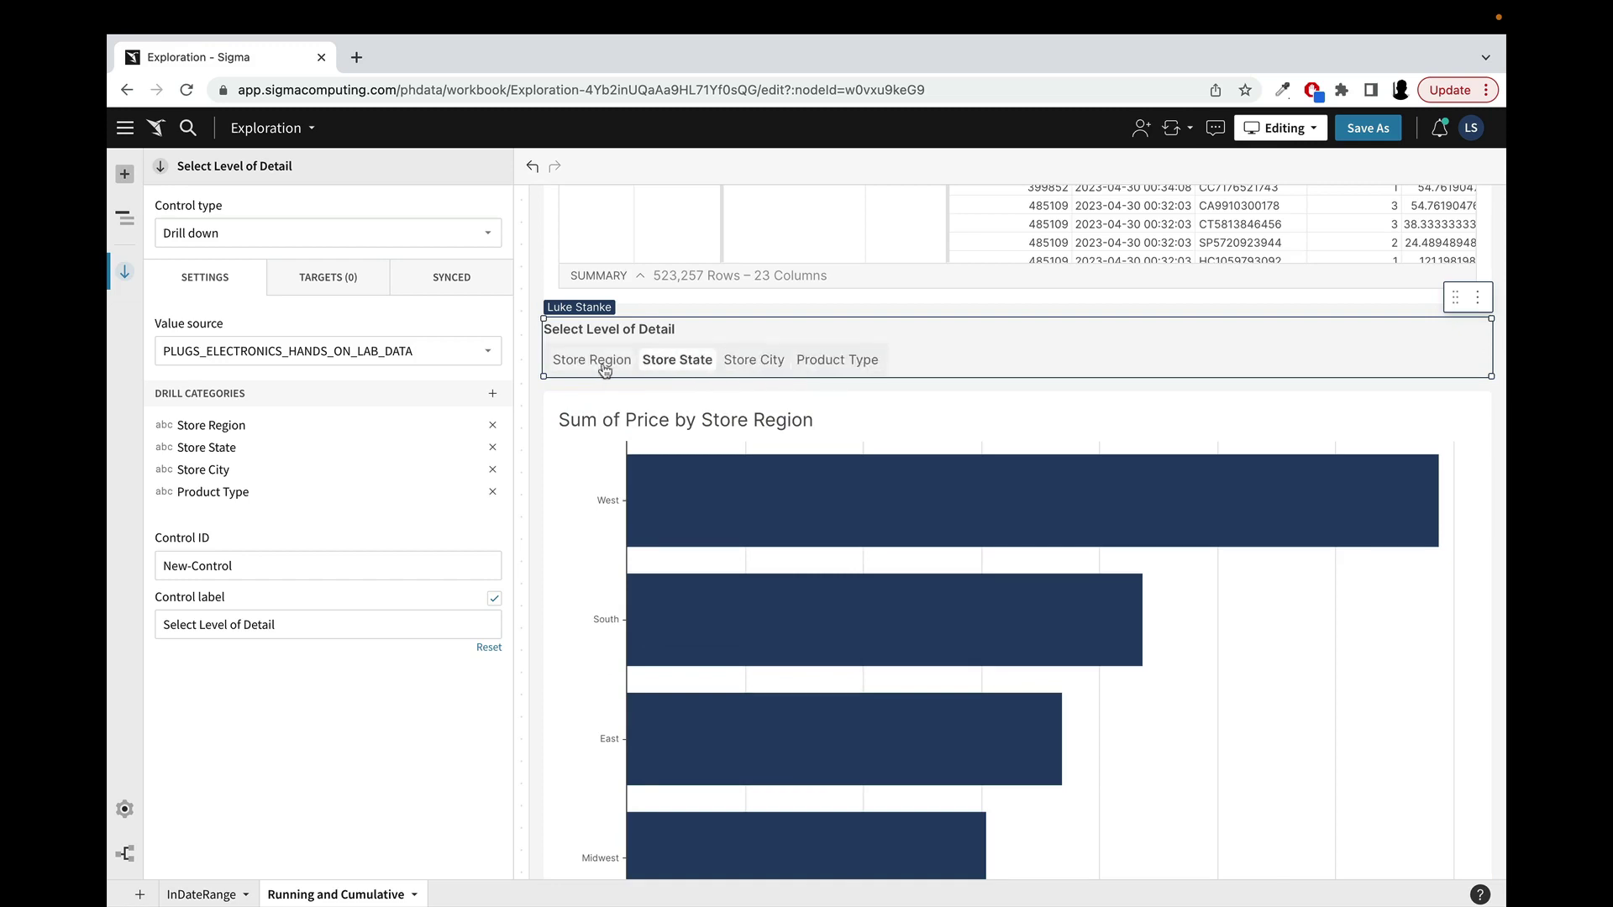
{"action": "left_click", "coordinate": [599, 363]}
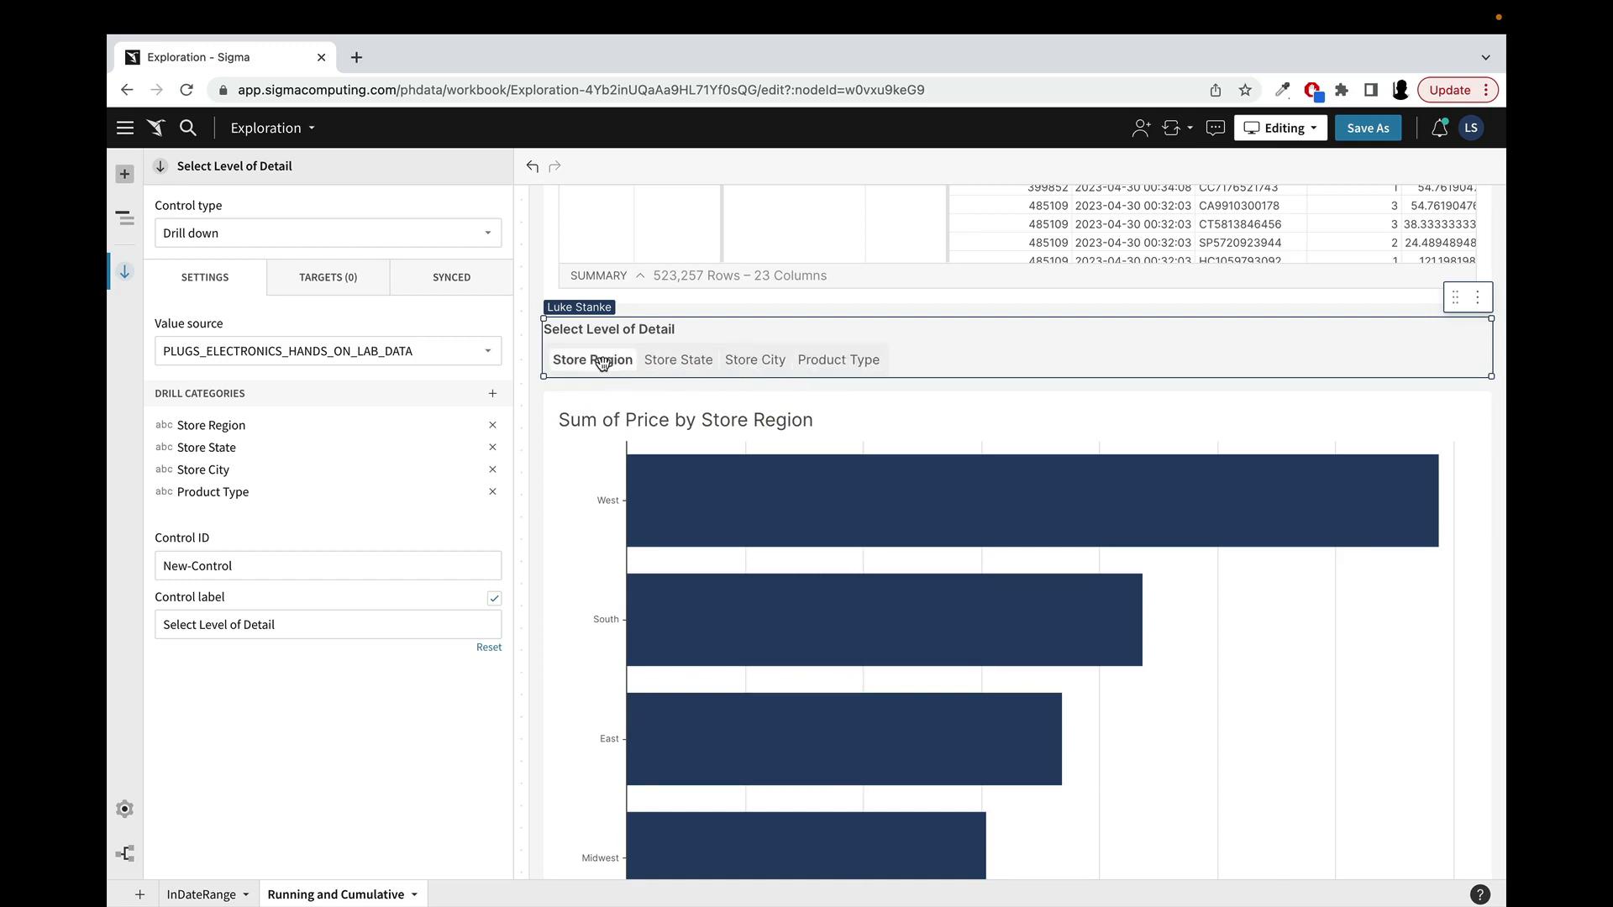
Step: Add the Sum of Price by Store Region chart as the control's drill target
{"action": "left_click", "coordinate": [319, 288]}
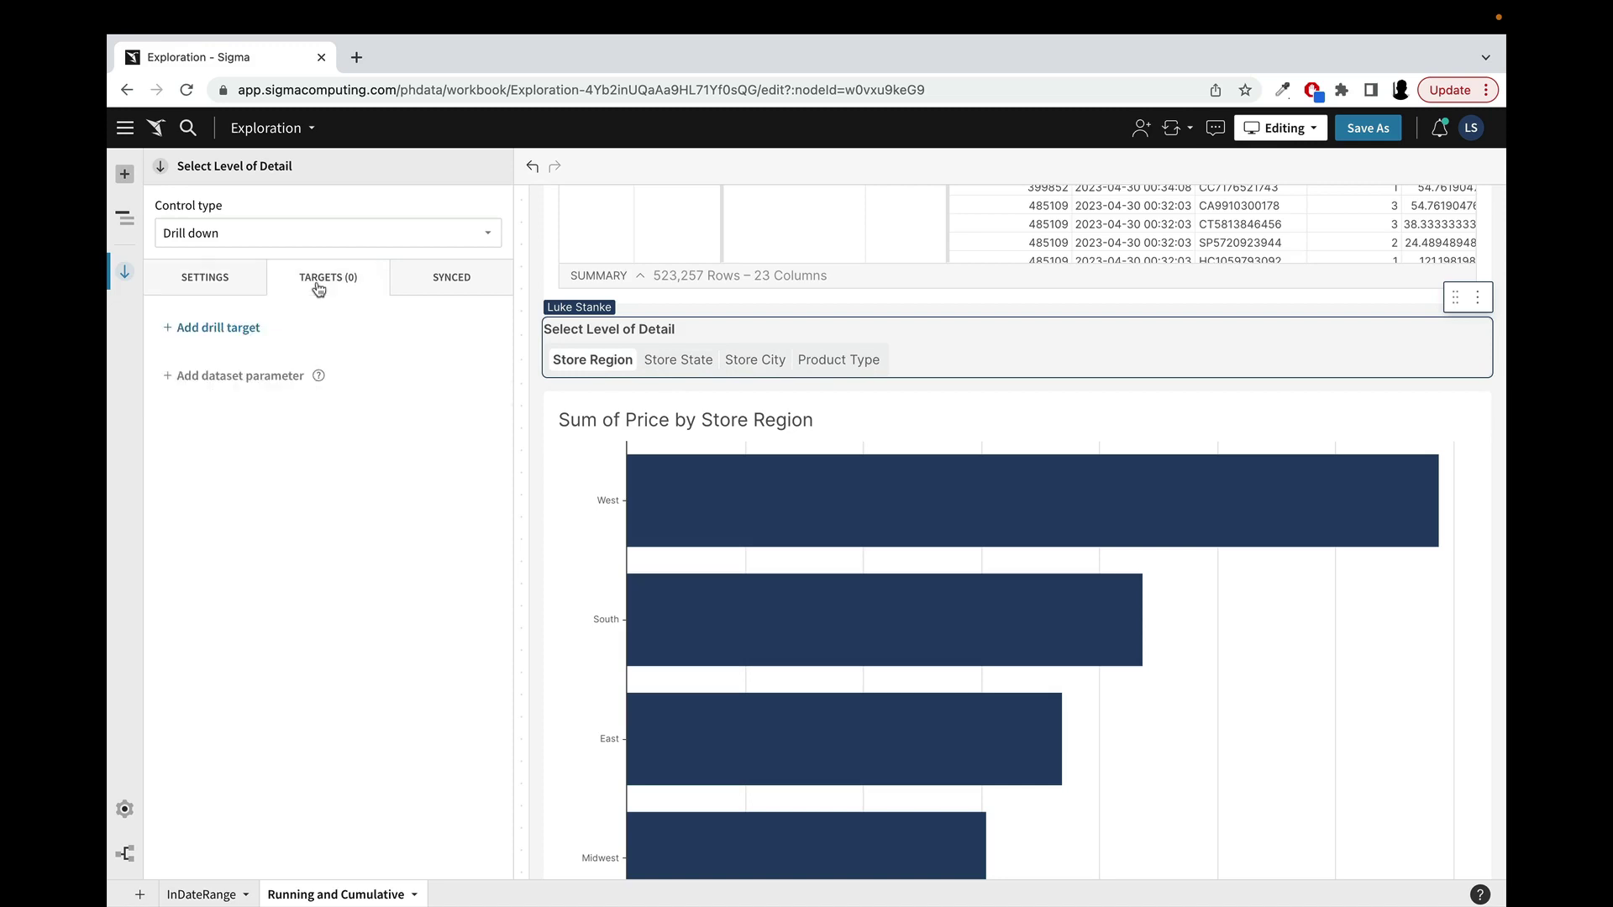
{"action": "left_click", "coordinate": [229, 334]}
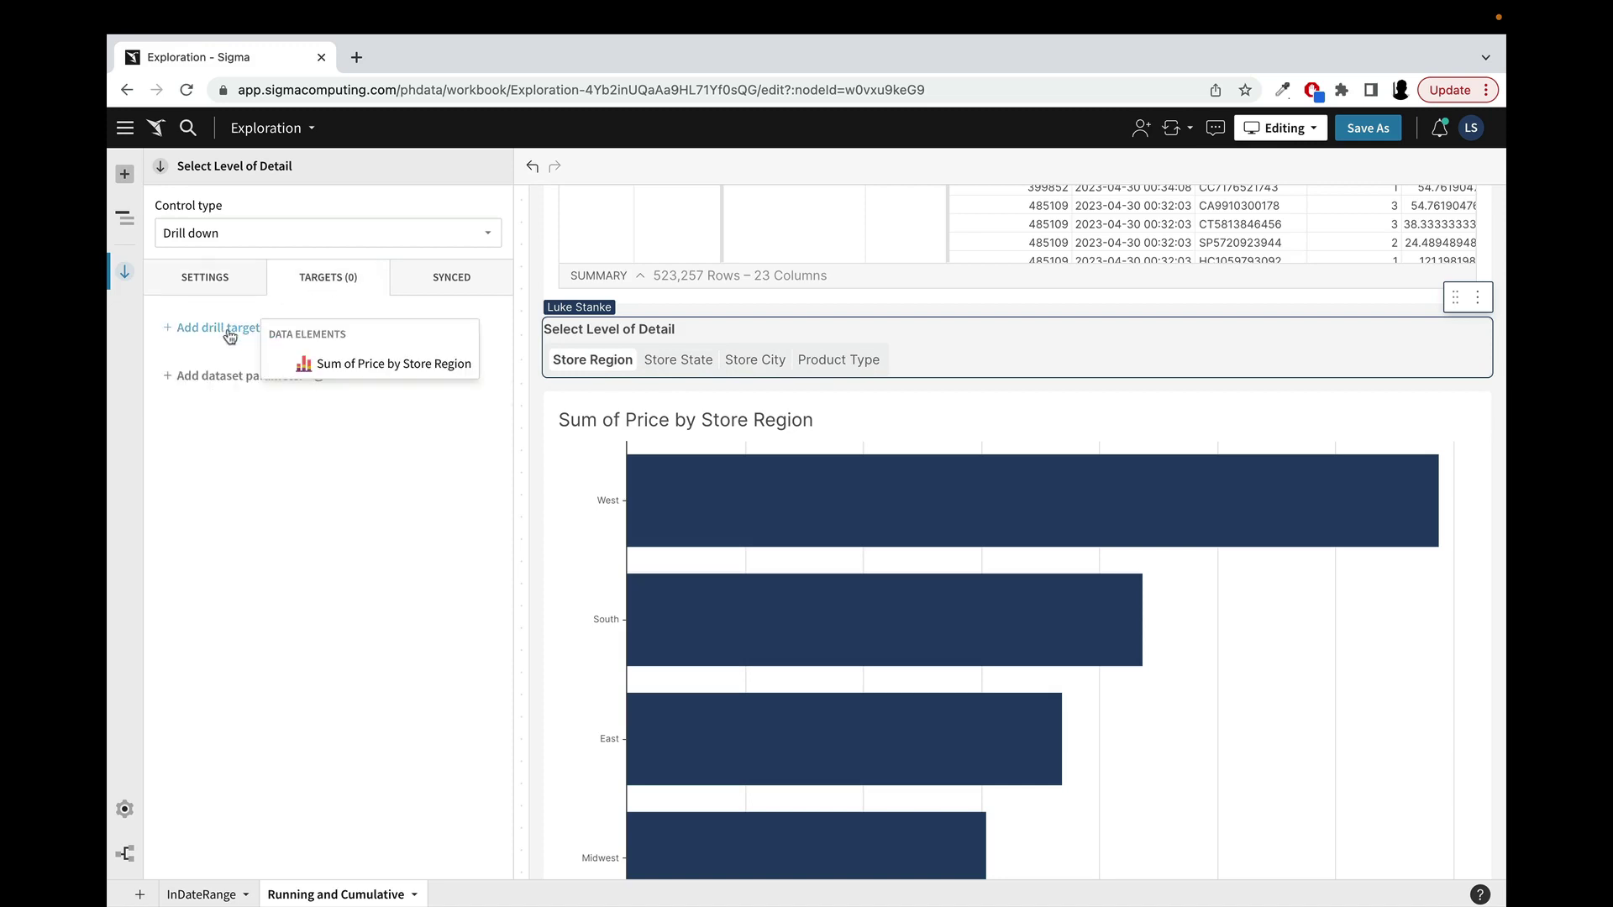
{"action": "left_click", "coordinate": [337, 366]}
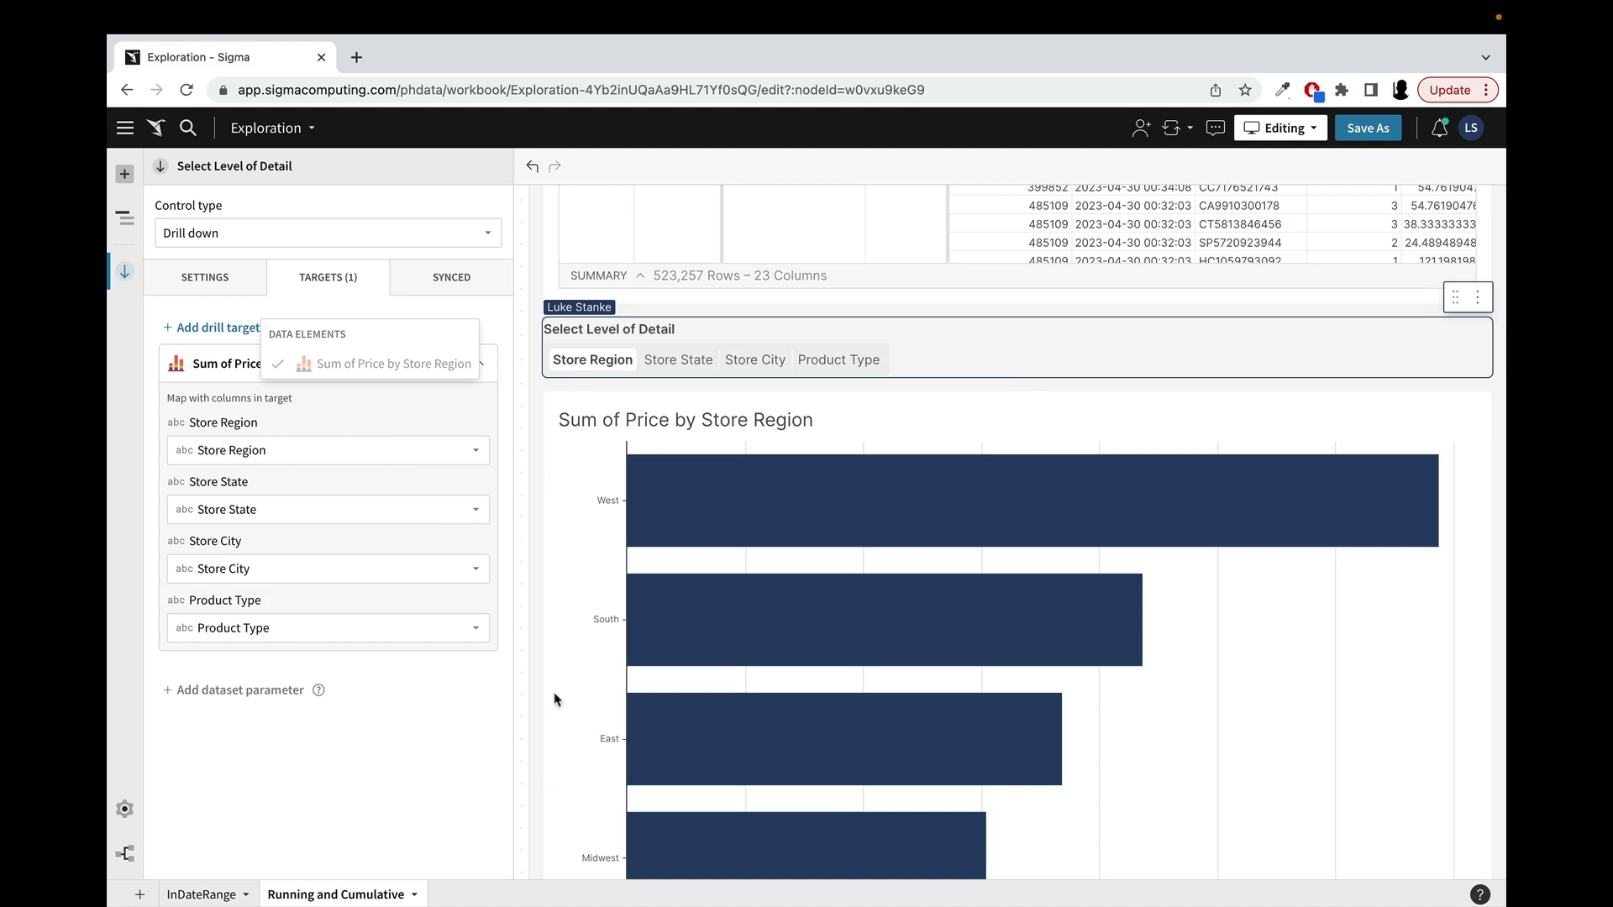
Step: Review the target's column mapping, keeping Store Region mapped unchanged
{"action": "left_click", "coordinate": [253, 452]}
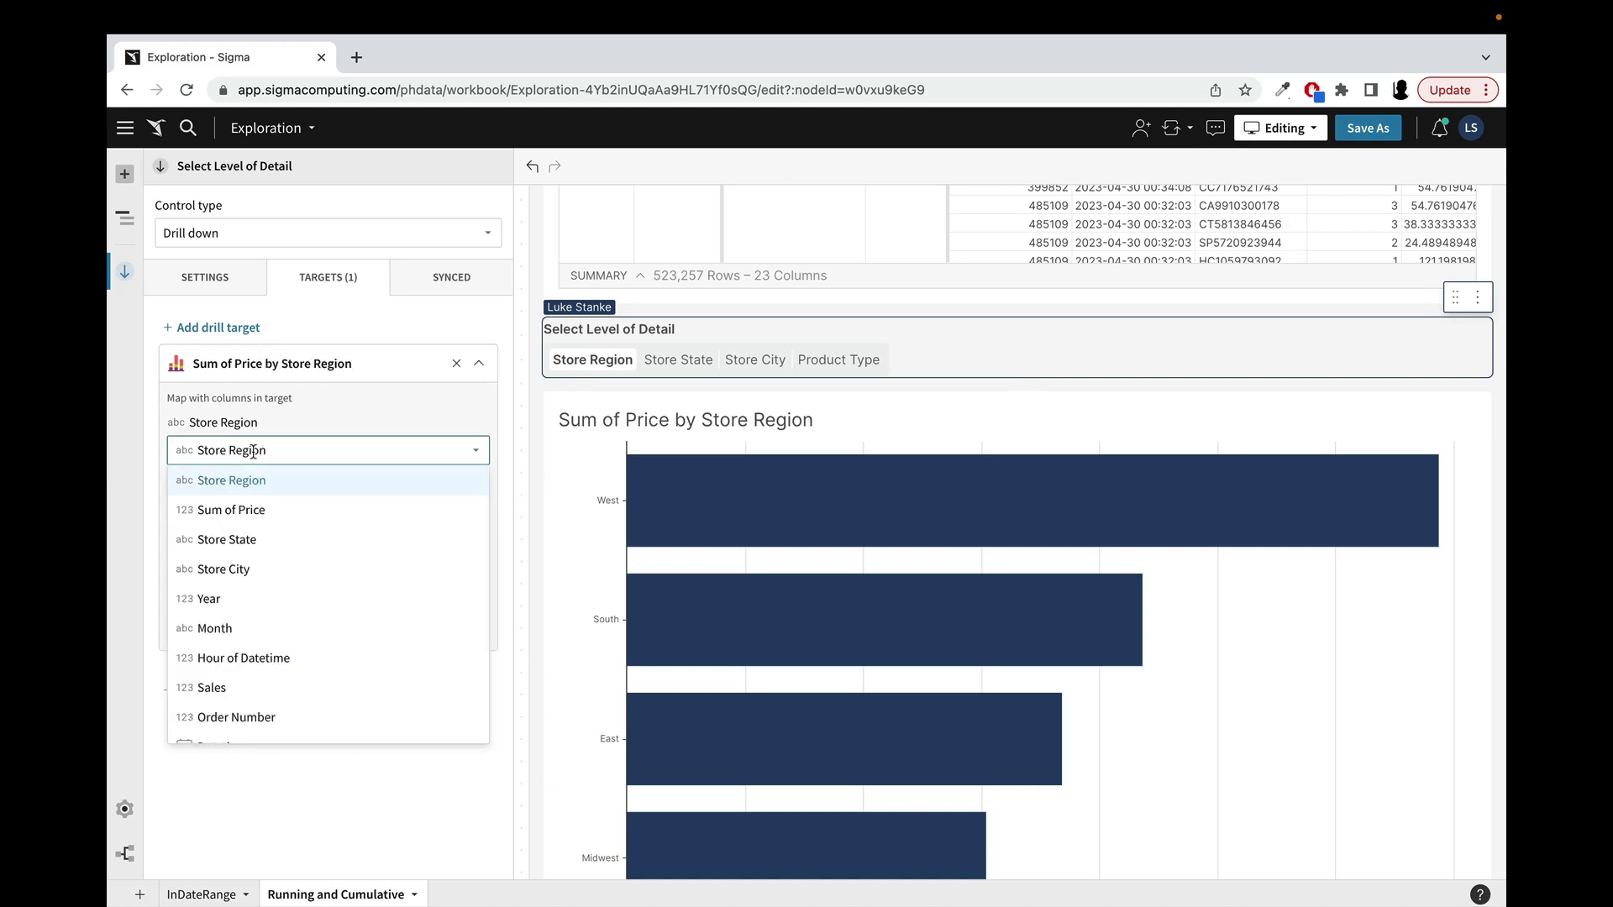
{"action": "left_click", "coordinate": [253, 452]}
{"action": "left_click", "coordinate": [264, 453]}
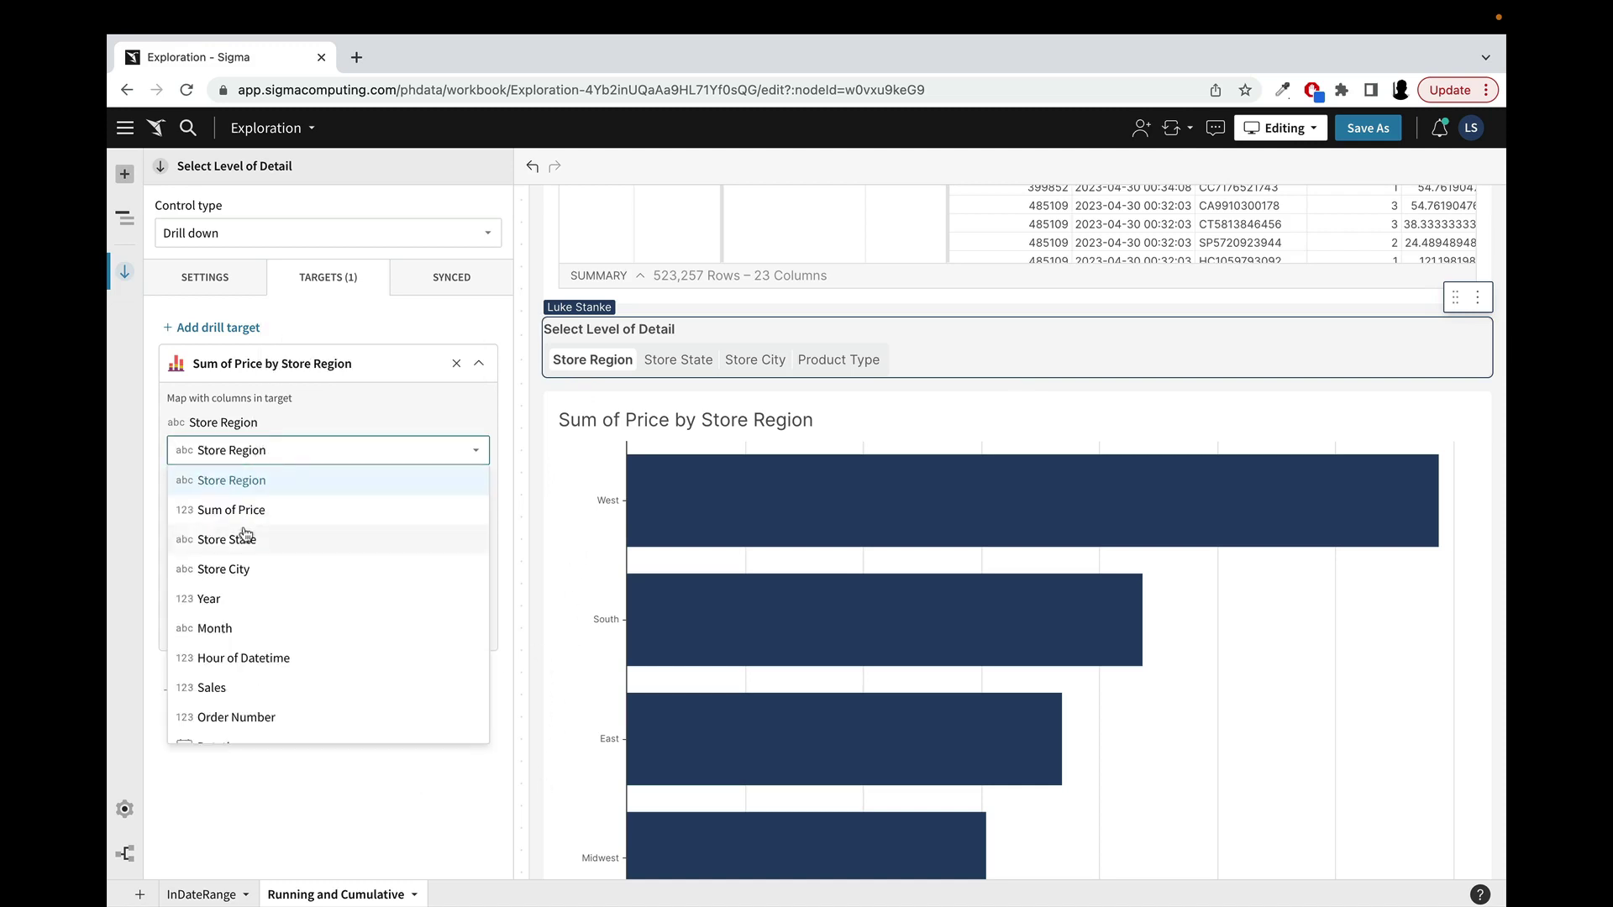
{"action": "left_click", "coordinate": [316, 420]}
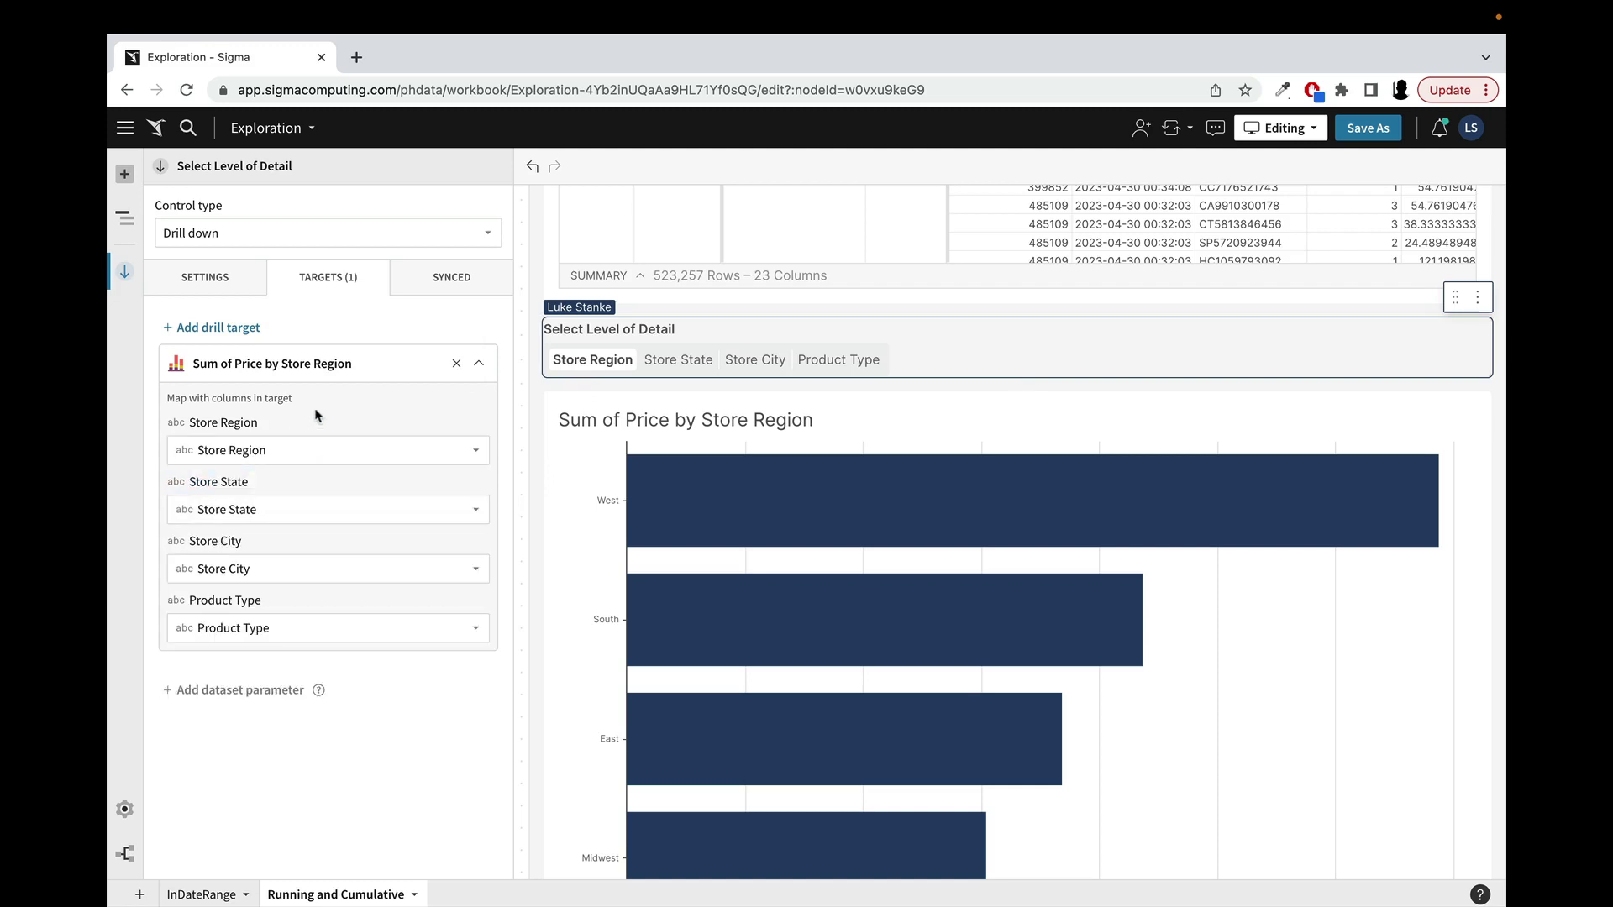
{"action": "double_click", "coordinate": [234, 420]}
{"action": "left_click", "coordinate": [237, 453]}
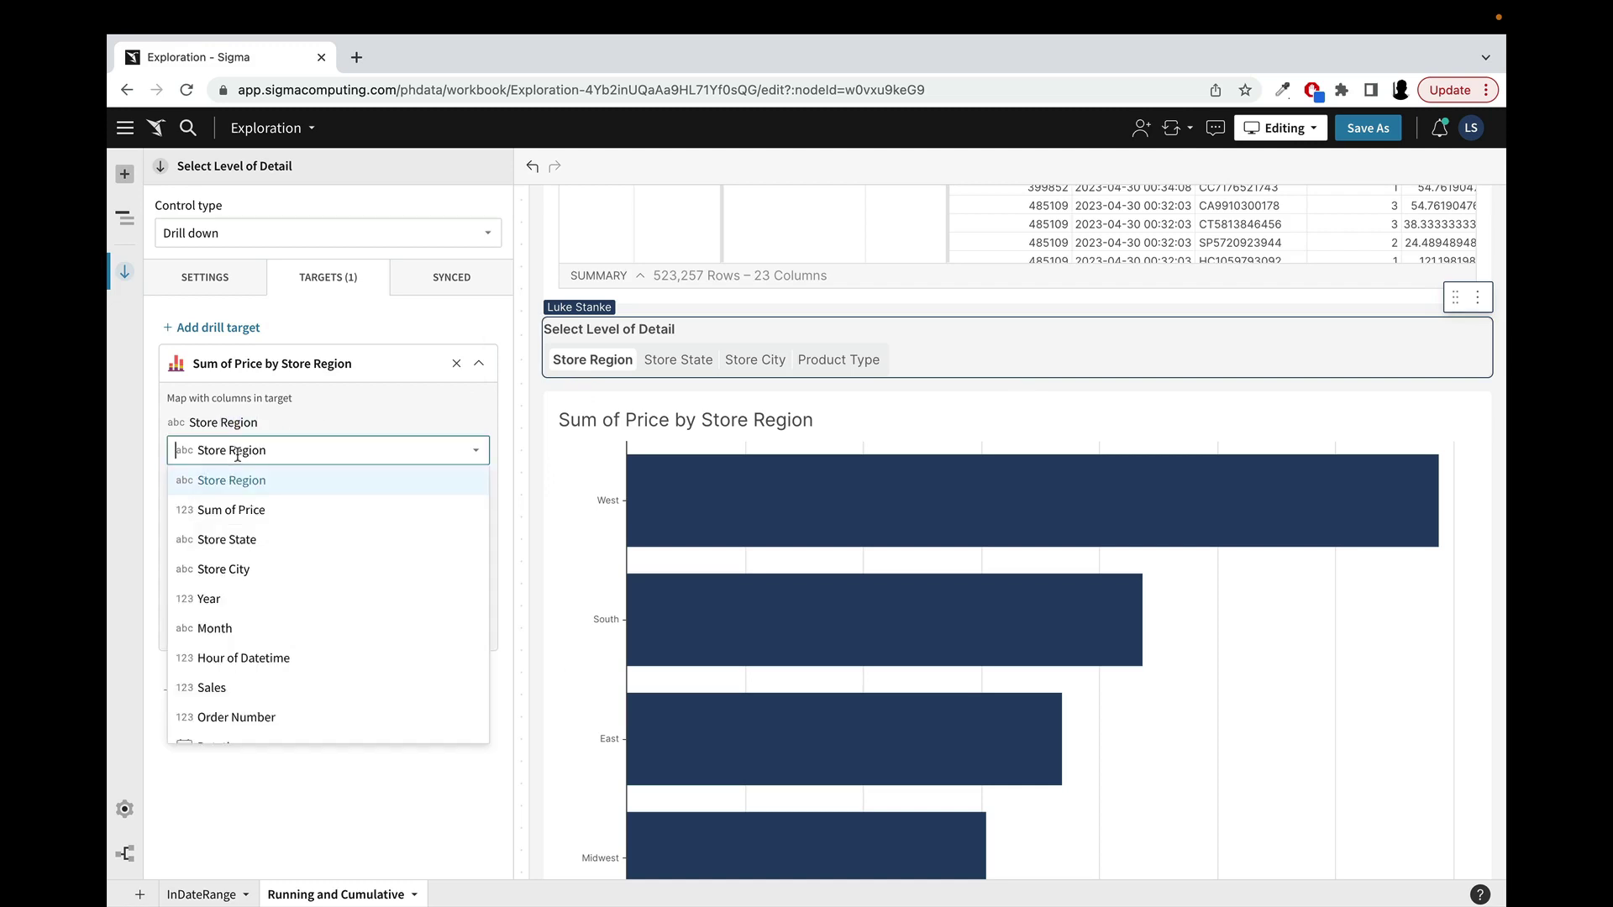
{"action": "left_click", "coordinate": [279, 429]}
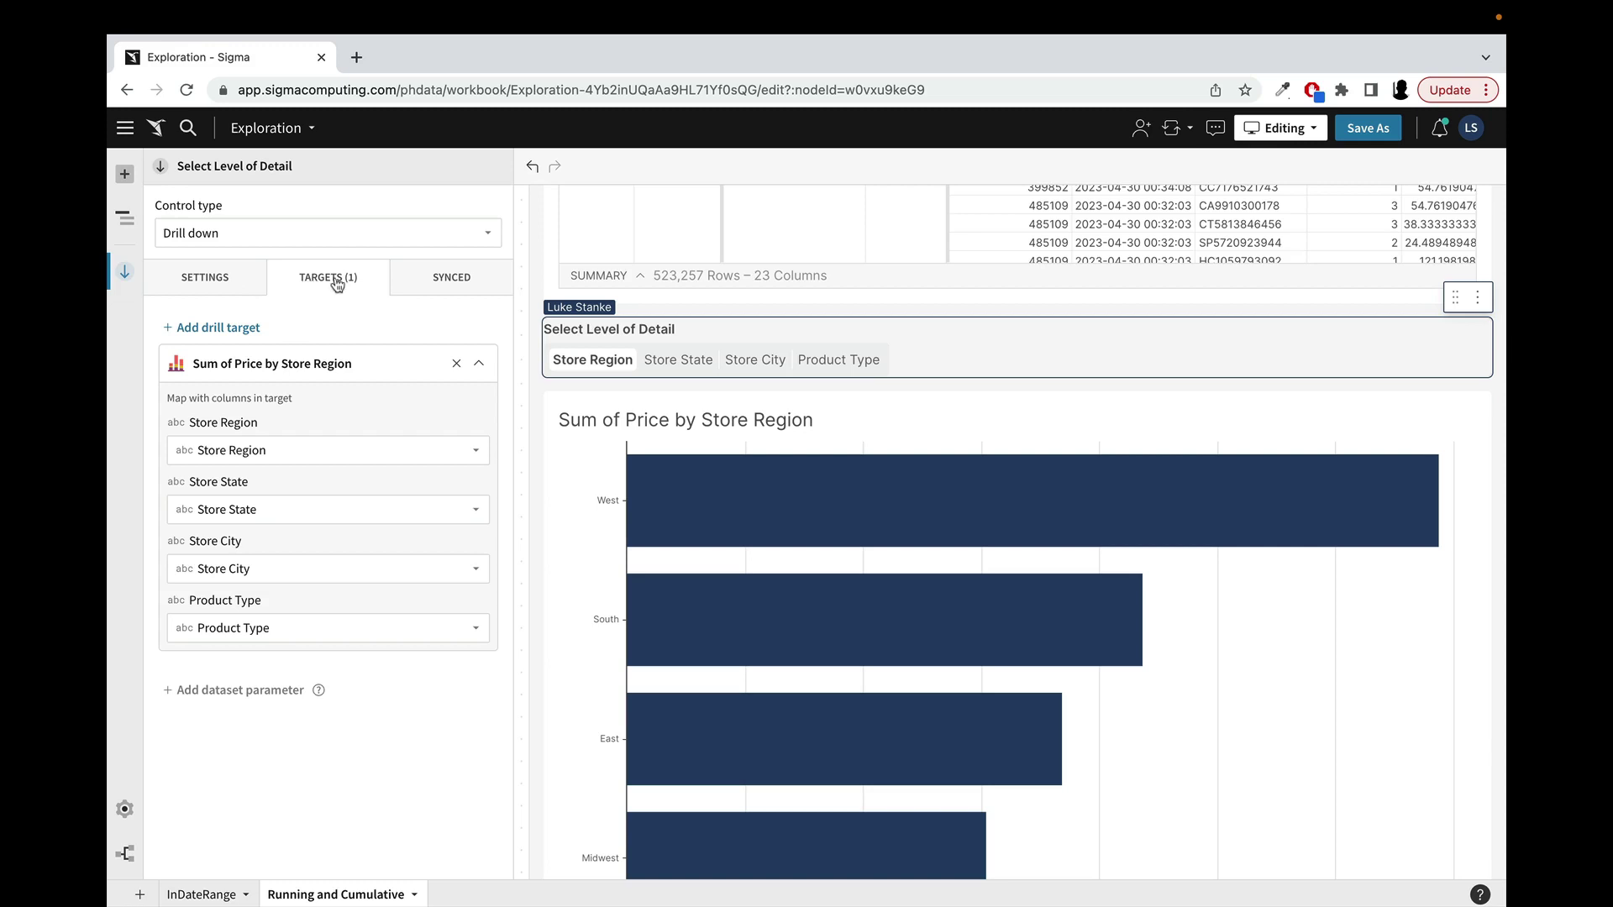
Step: Switch the Select Level of Detail control to Store State, Store City, then Product Type
{"action": "left_click", "coordinate": [235, 282]}
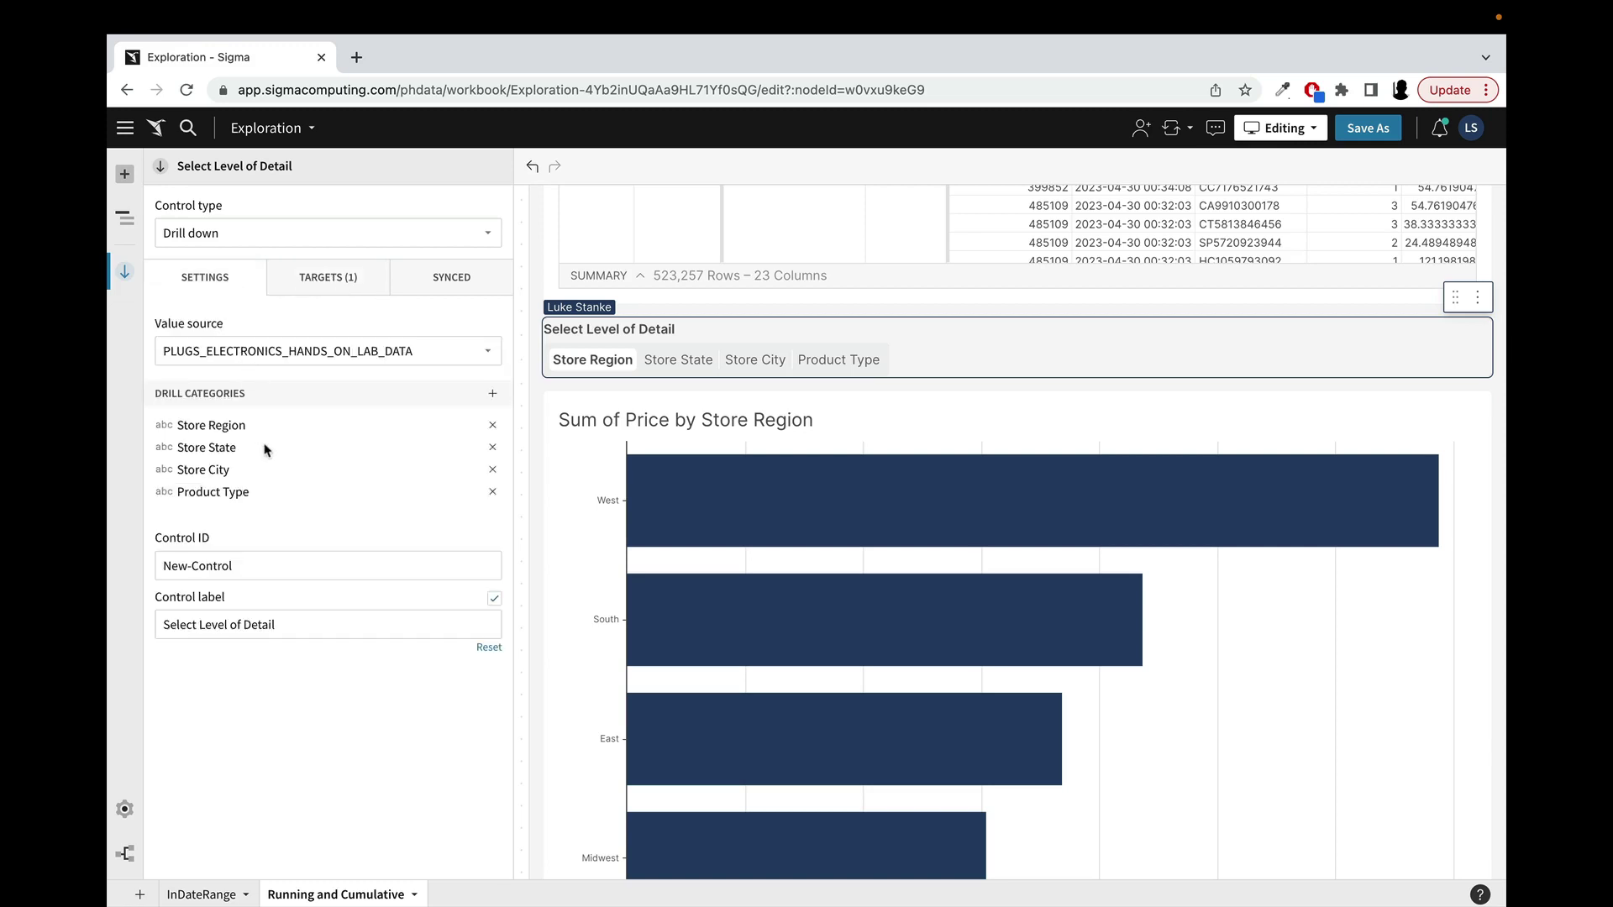
{"action": "left_click", "coordinate": [678, 361]}
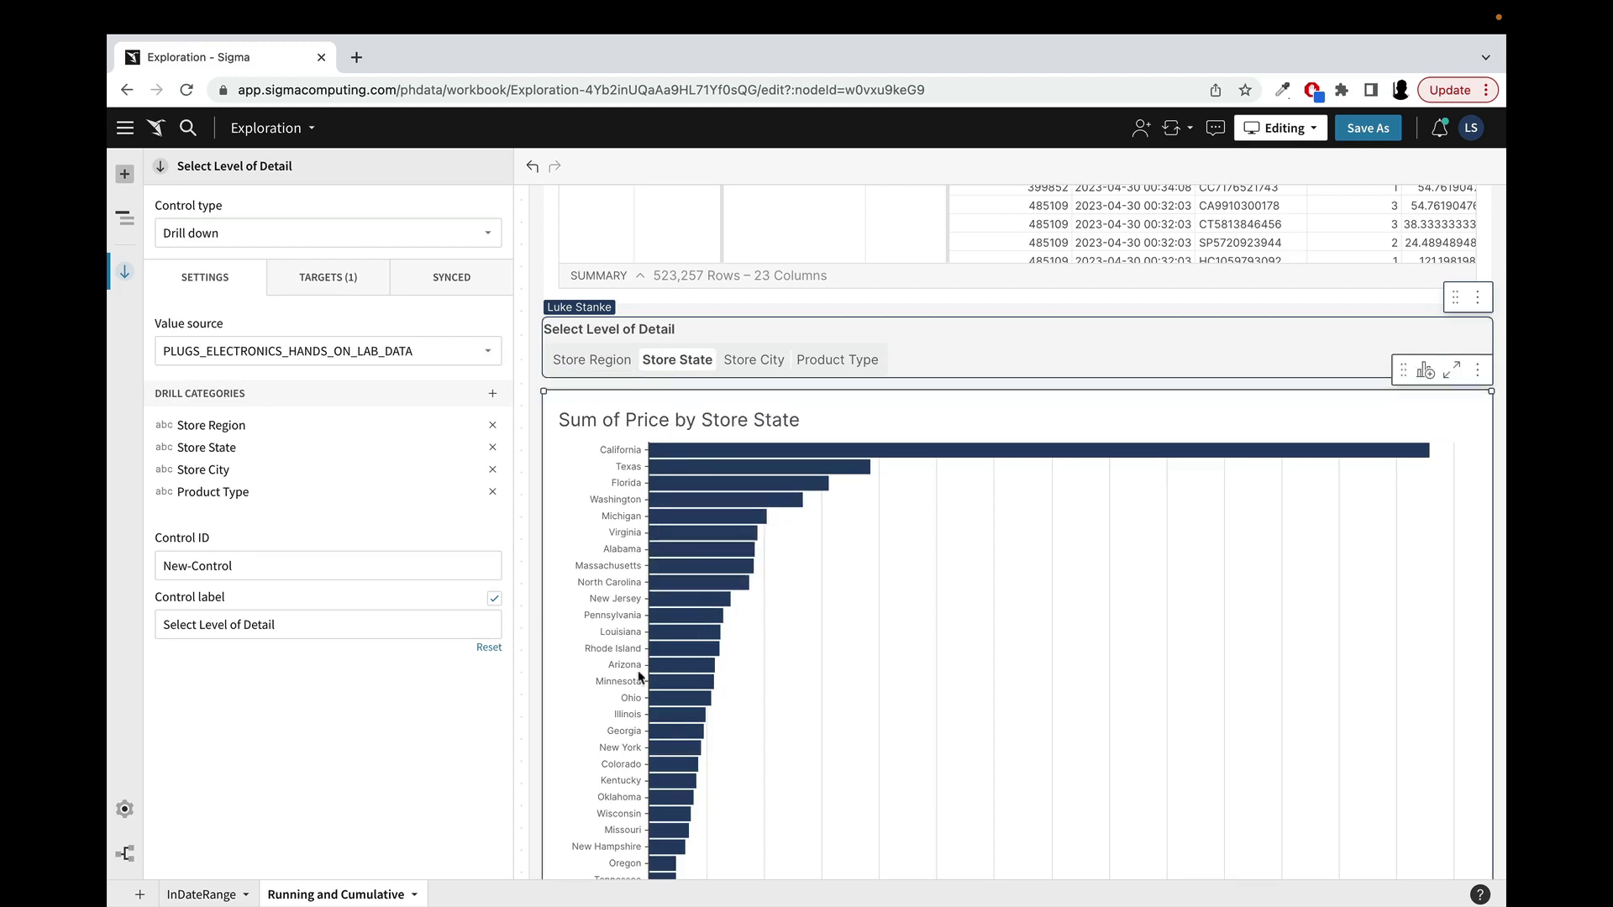
{"action": "left_click", "coordinate": [764, 362]}
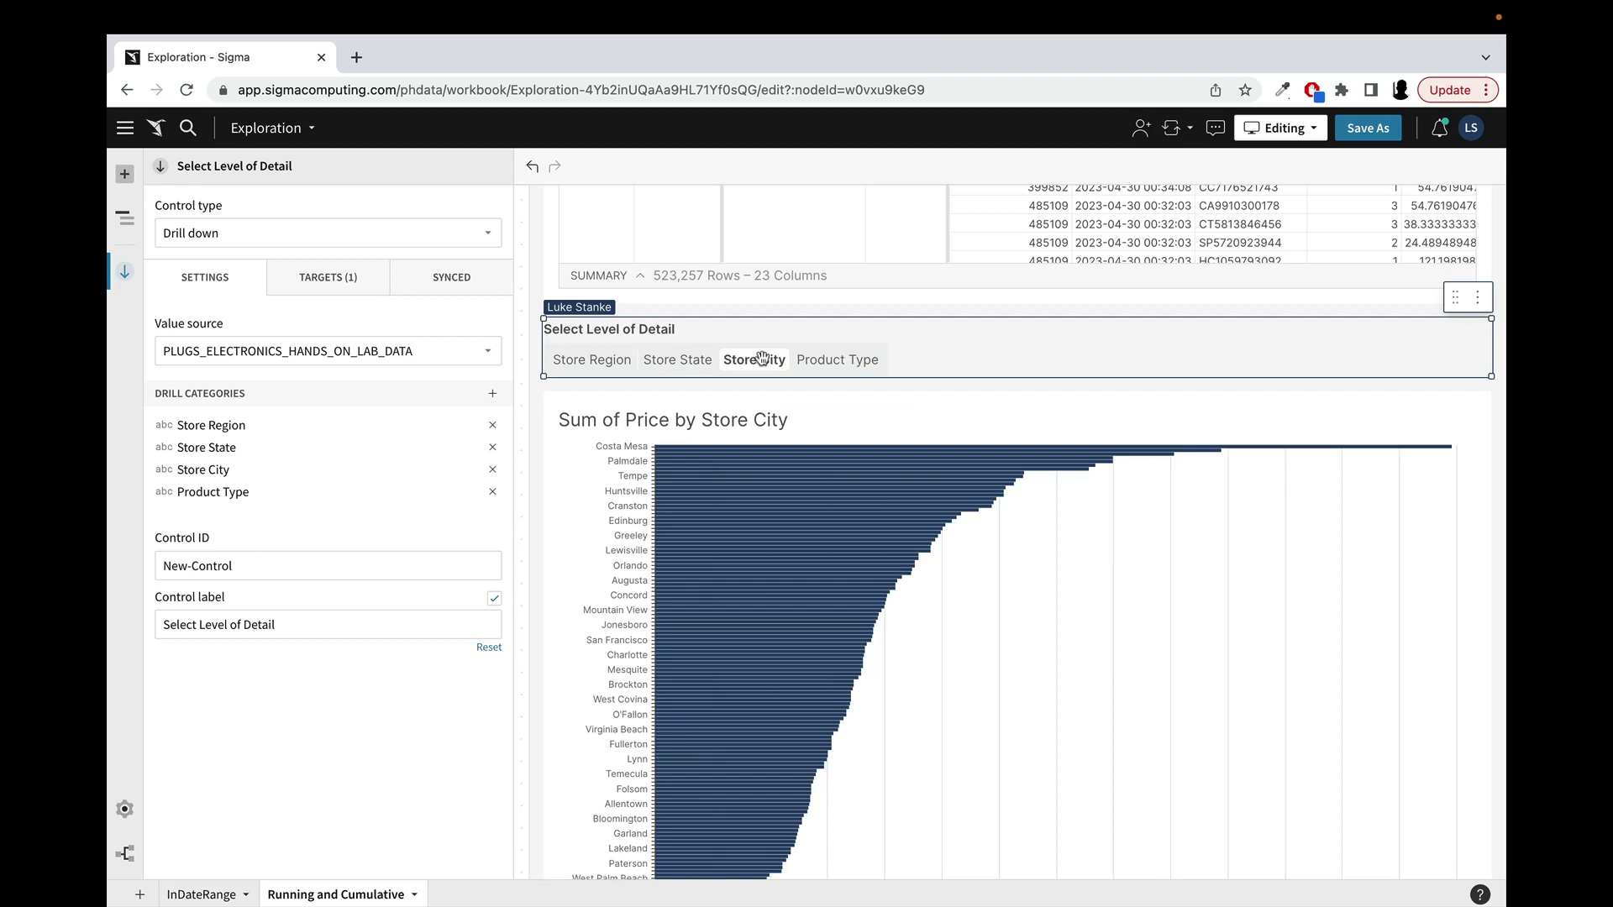
{"action": "left_click", "coordinate": [832, 358]}
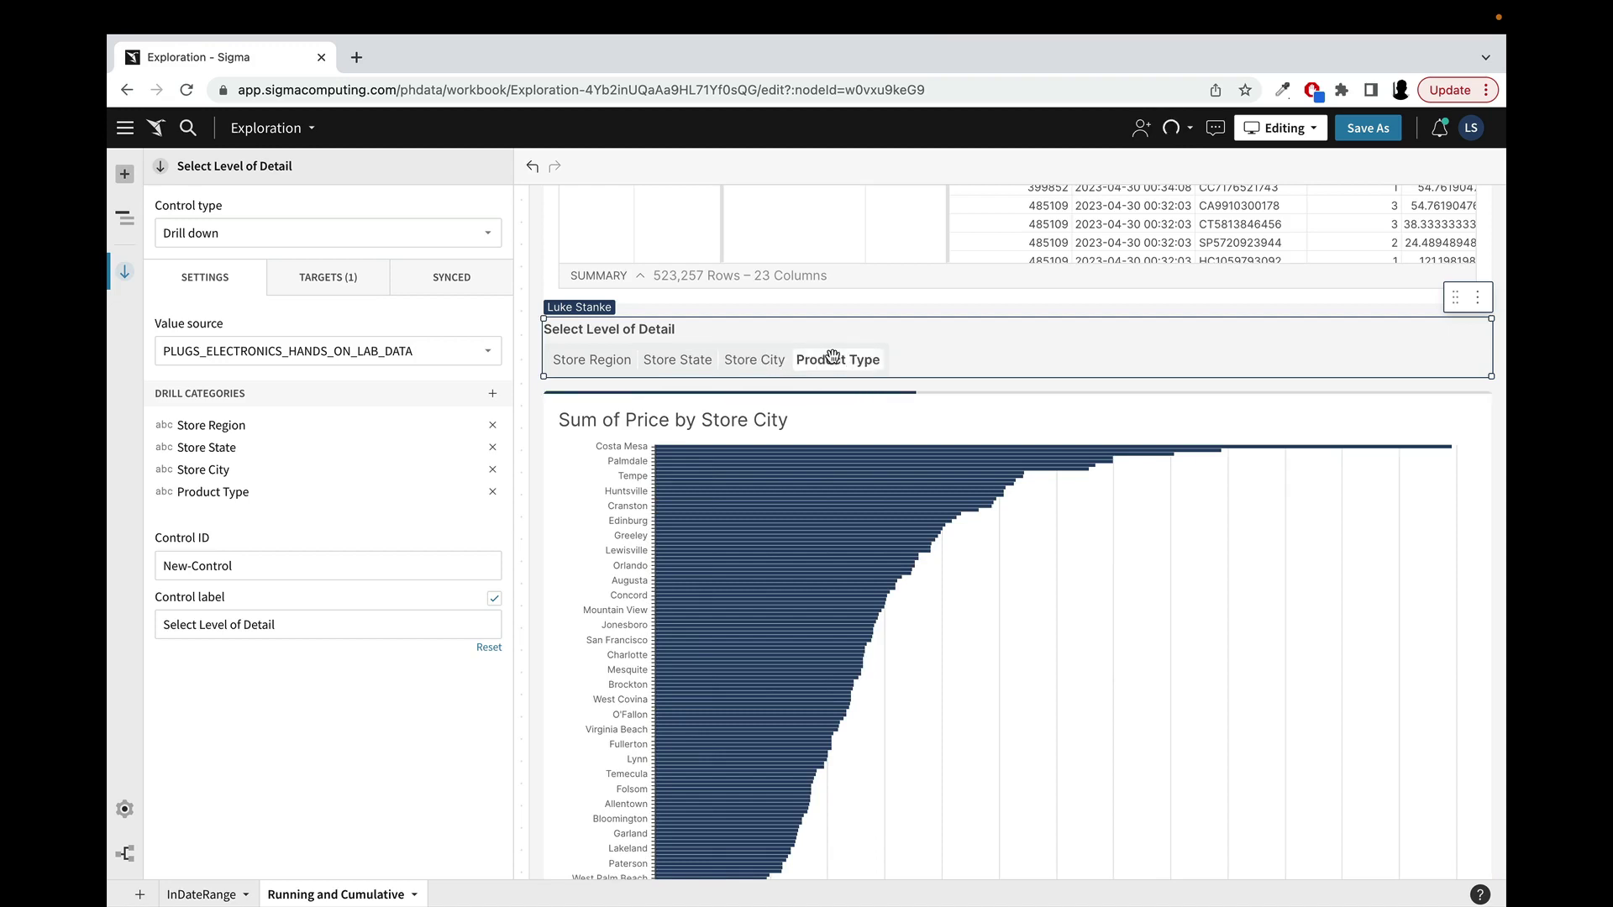